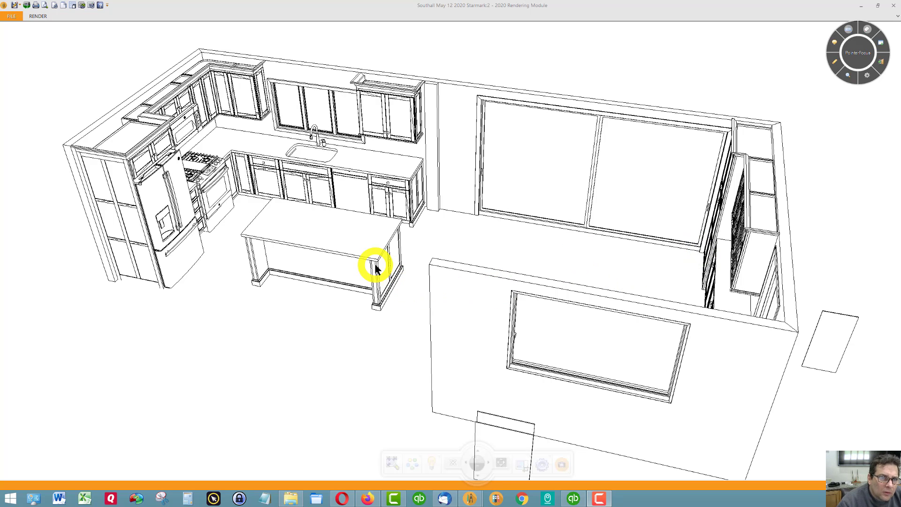
Step: Examine the kitchen model from above, bringing the refrigerator surround, sink wall and island into closer view
middle_click_drag(375, 264, 355, 248)
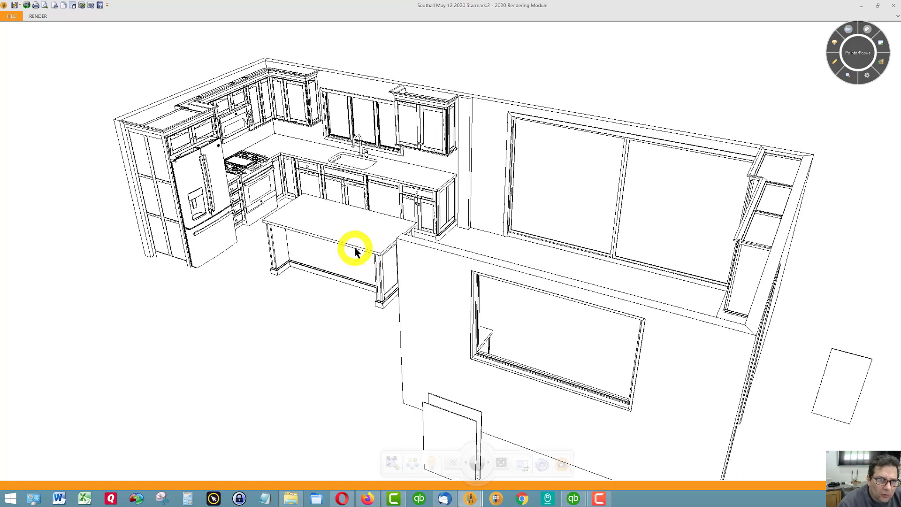
scroll(355, 243, "up", 1)
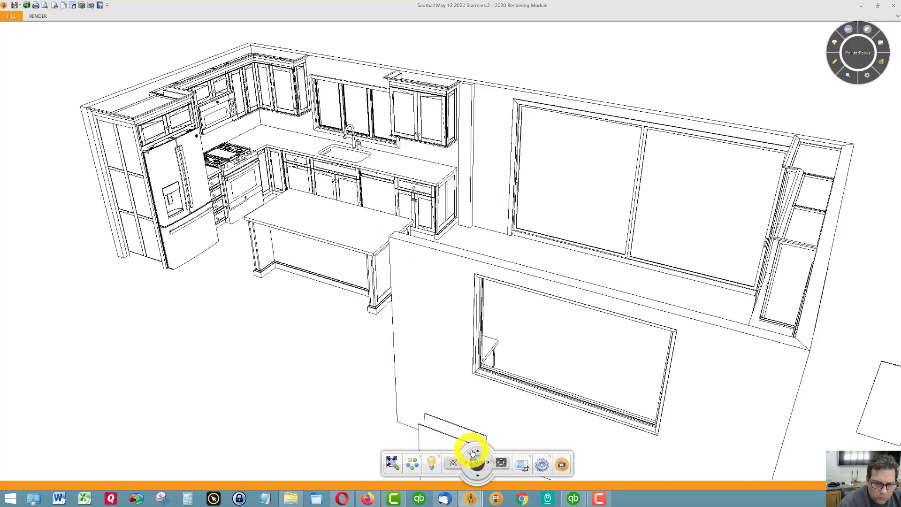
middle_click_drag(402, 356, 492, 240)
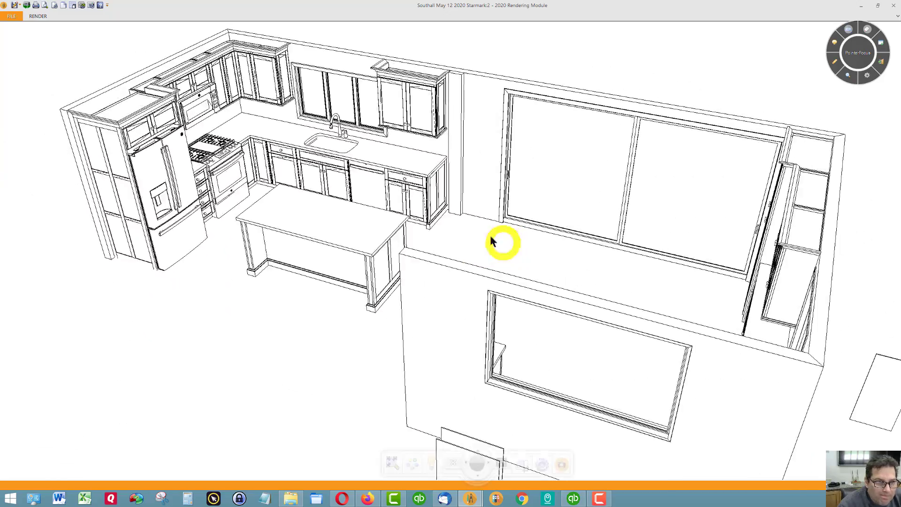
scroll(262, 199, "up", 1)
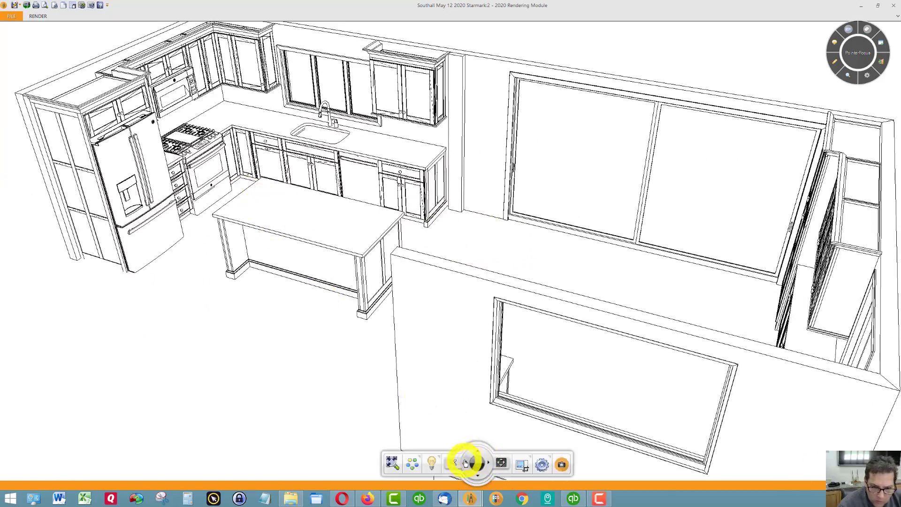
left_click_drag(466, 463, 477, 459)
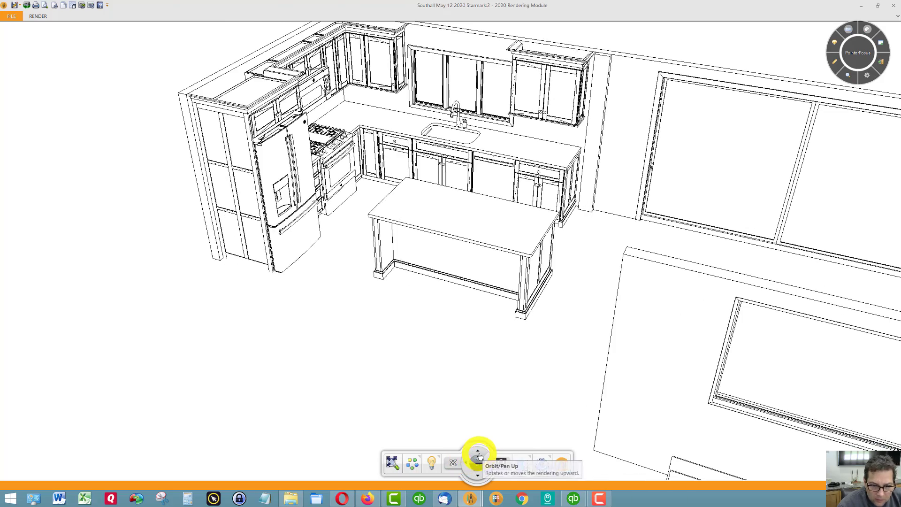
left_click(479, 456)
scroll(434, 377, "up", 2)
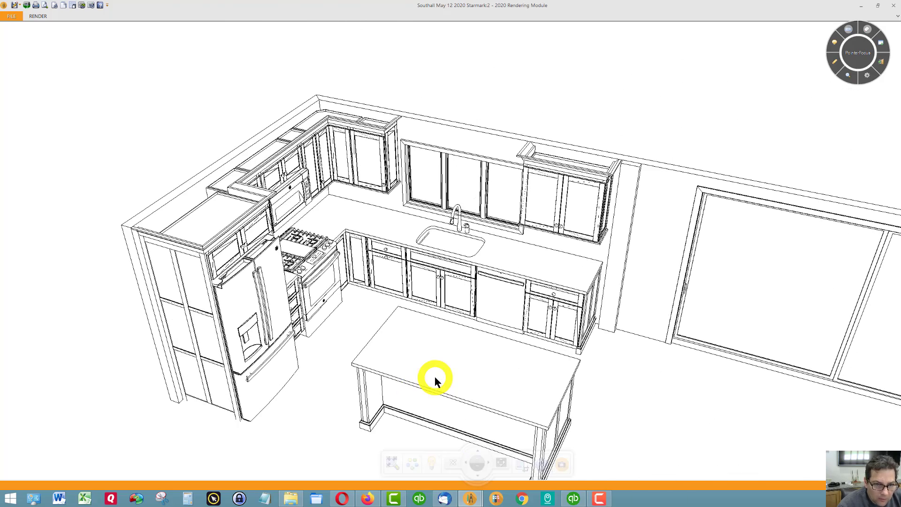
Step: Mark the refrigerator's side panel, overhead cabinet and enclosure top with the red pen, and clear the marks
left_click(835, 62)
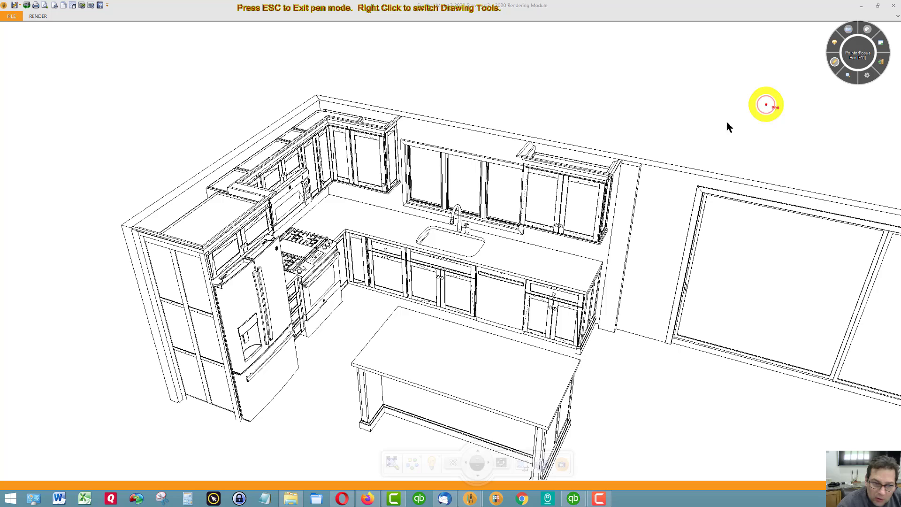
left_click_drag(189, 325, 188, 337)
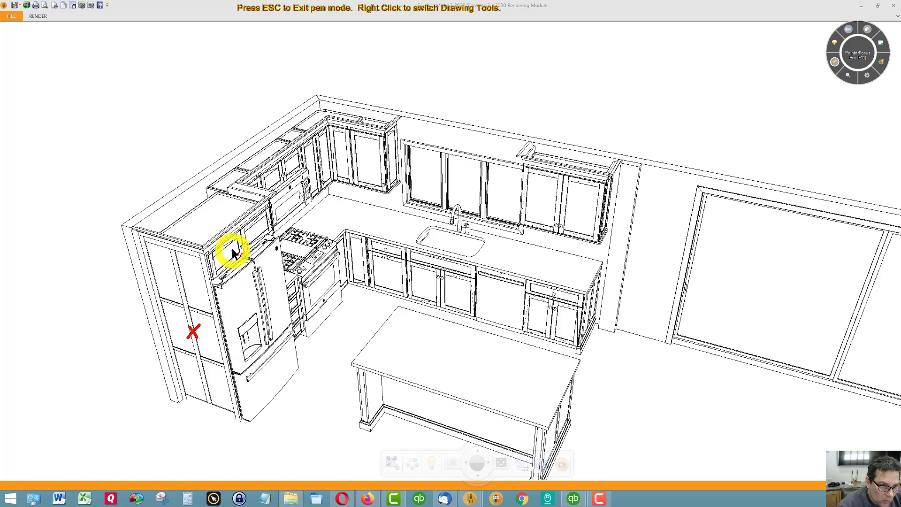
left_click_drag(237, 238, 236, 244)
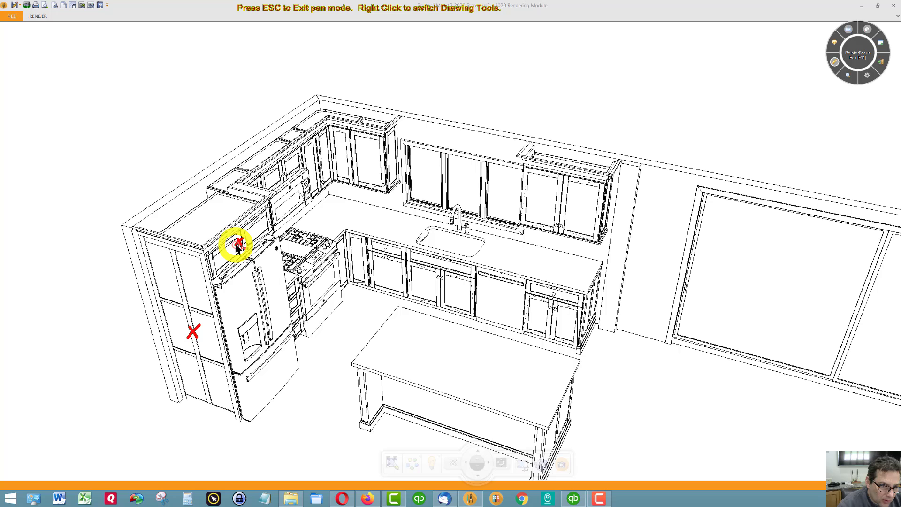
left_click_drag(189, 213, 231, 226)
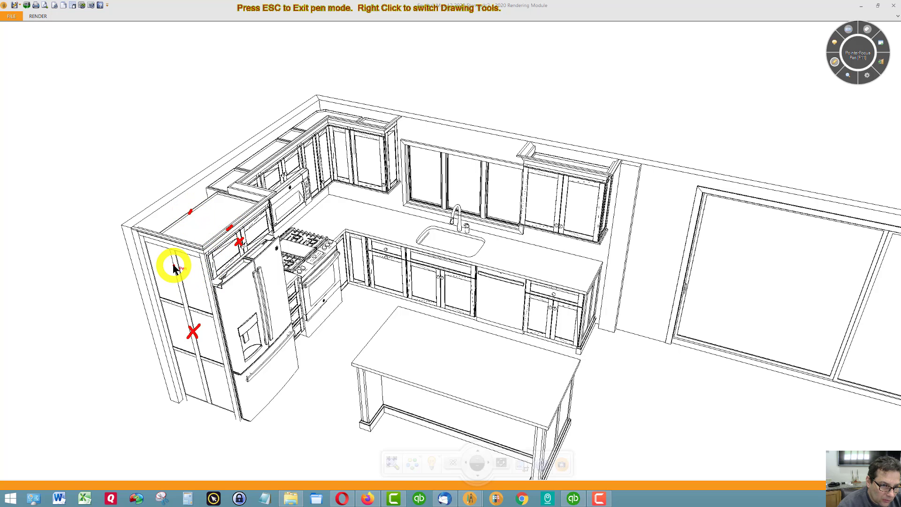
mouse_move(173, 265)
left_mouse_down()
mouse_move(183, 281)
mouse_move(170, 283)
mouse_move(191, 278)
mouse_move(197, 264)
mouse_move(187, 280)
left_mouse_up()
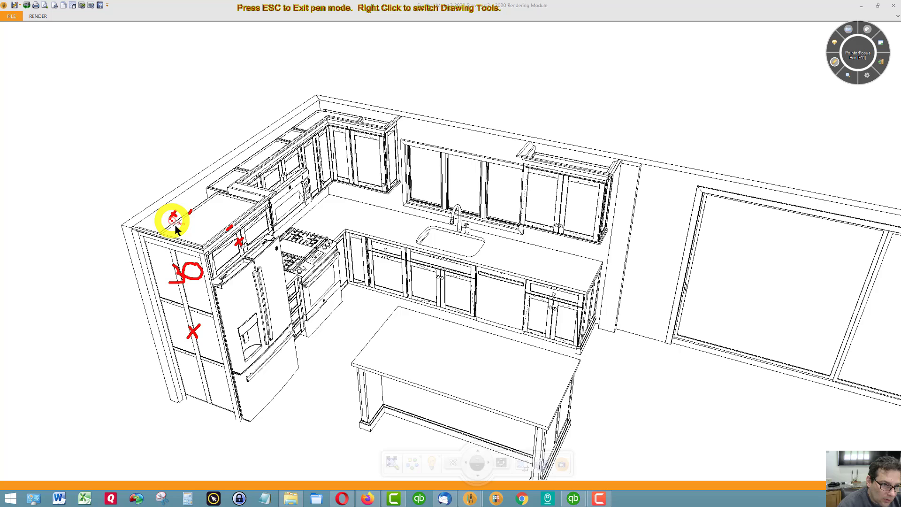
left_click_drag(189, 213, 176, 213)
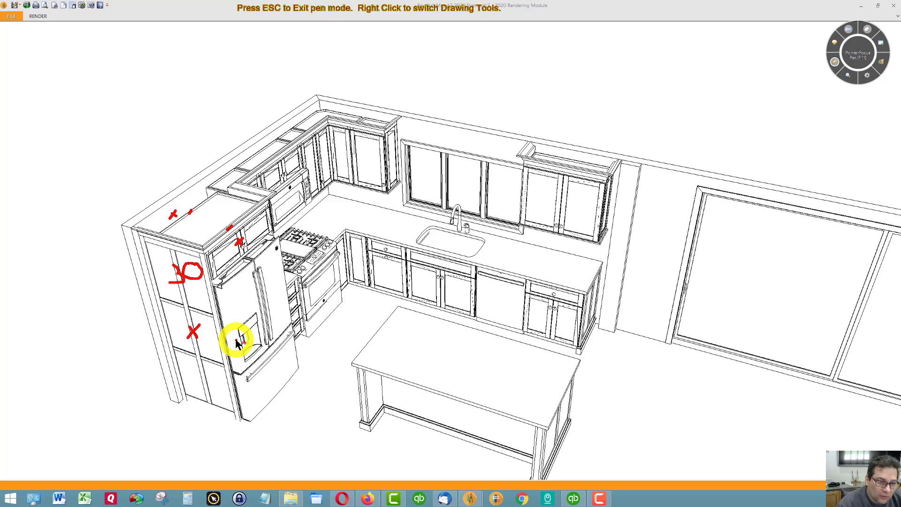
left_click(837, 64)
Step: View the refrigerator and range wall nearly head-on from beyond the end of the island
left_click_drag(478, 255, 438, 237)
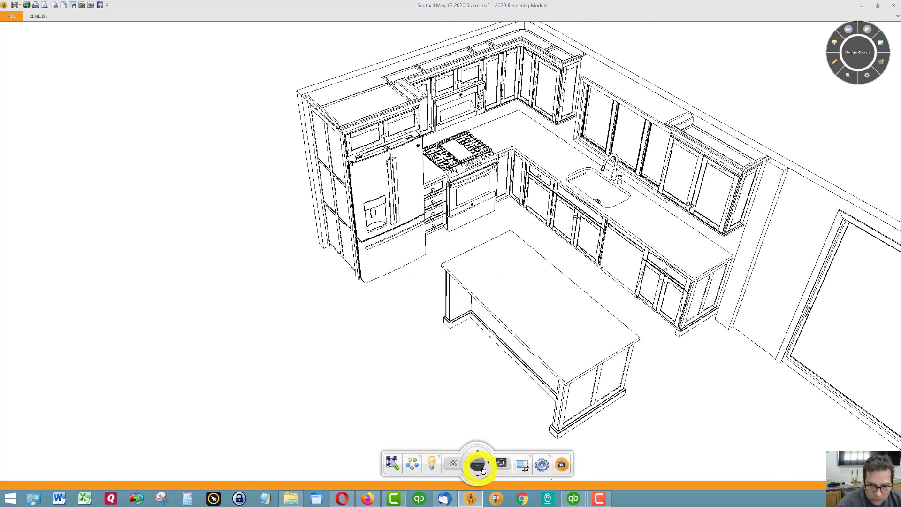
left_click(487, 463)
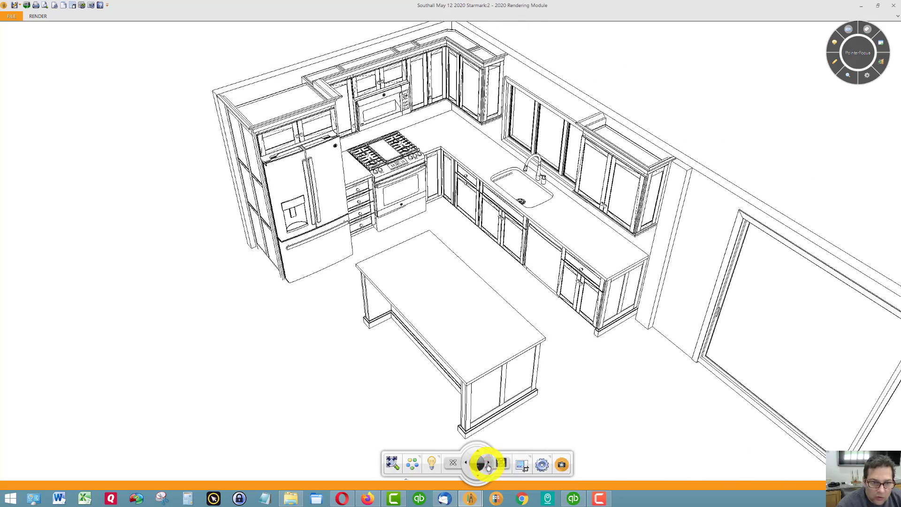
left_click_drag(486, 354, 424, 342)
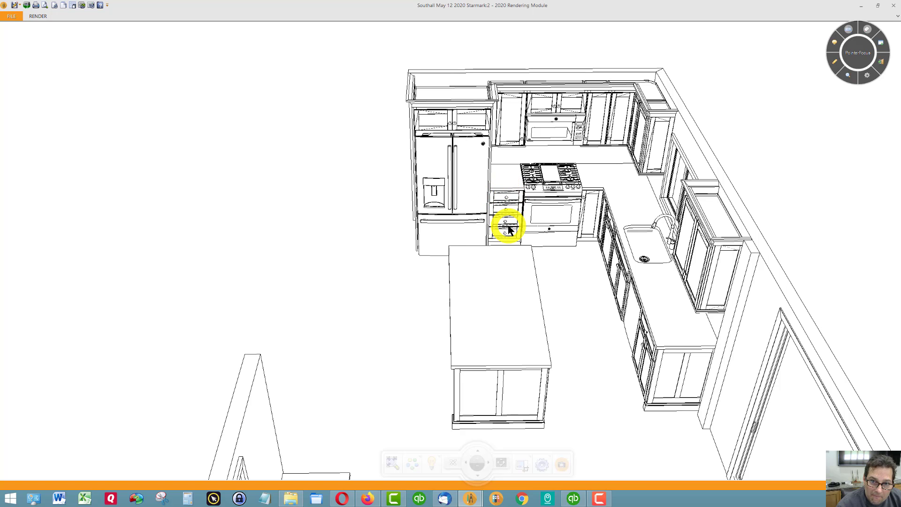
scroll(532, 192, "up", 3)
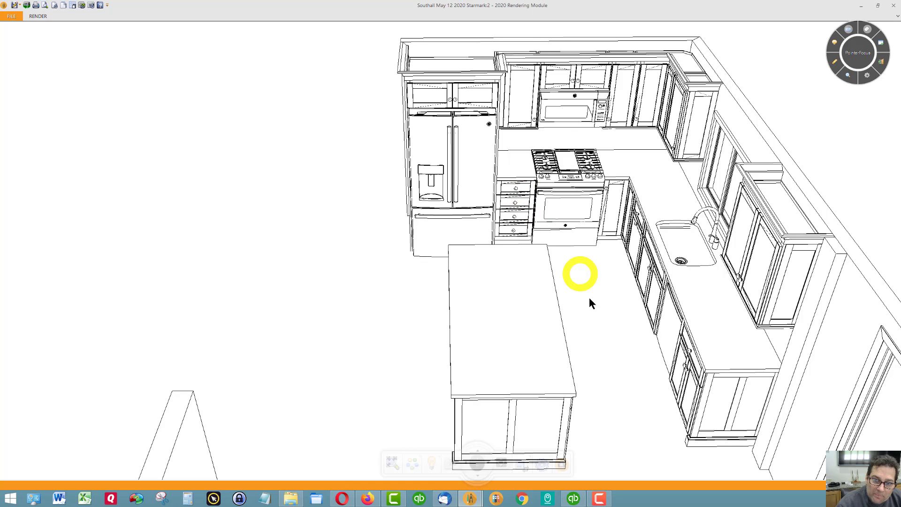
middle_click_drag(589, 301, 596, 302)
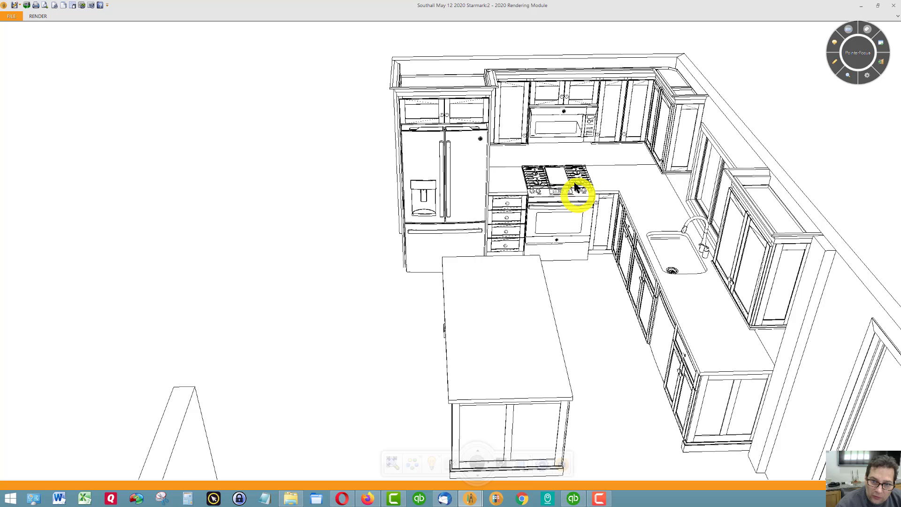
scroll(565, 187, "up", 3)
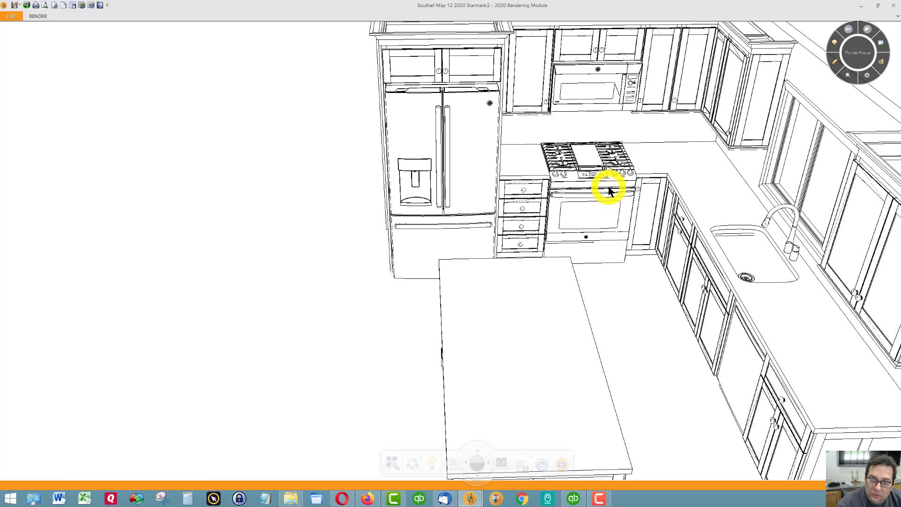
scroll(608, 190, "down", 1)
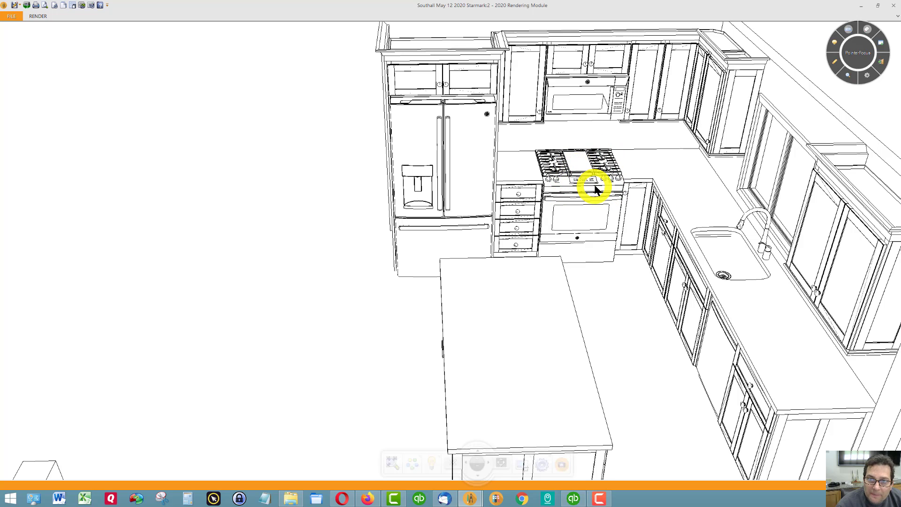
left_click_drag(595, 188, 595, 182)
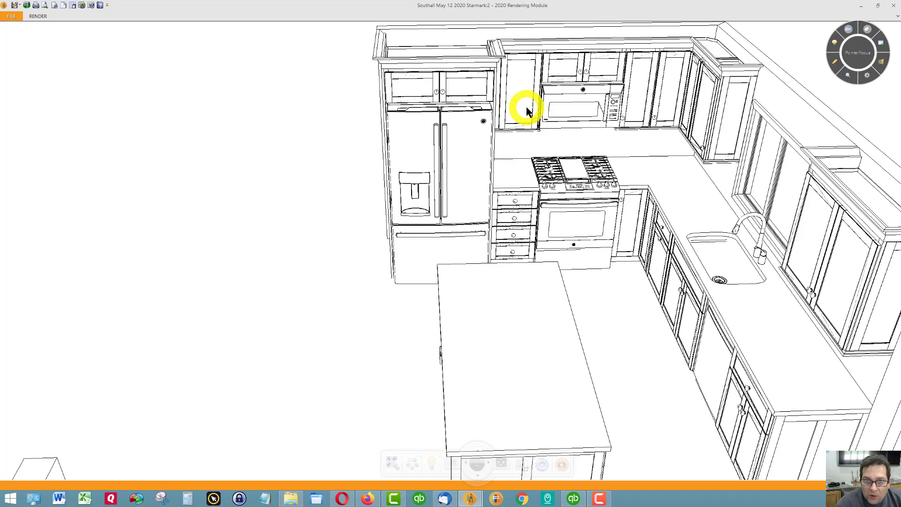
Step: Inspect the wall cabinets on both sides of the microwave above the range
left_click_drag(546, 161, 532, 162)
left_click_drag(625, 187, 604, 181)
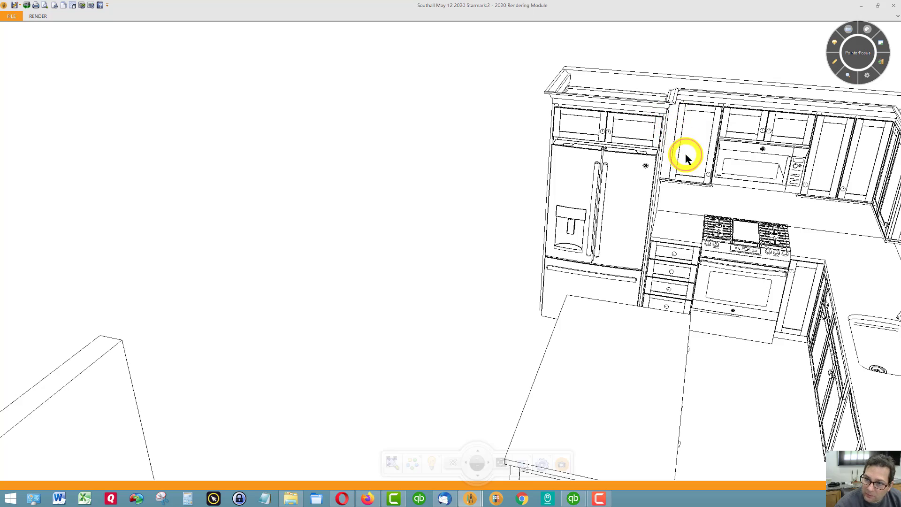
left_click_drag(686, 154, 705, 149)
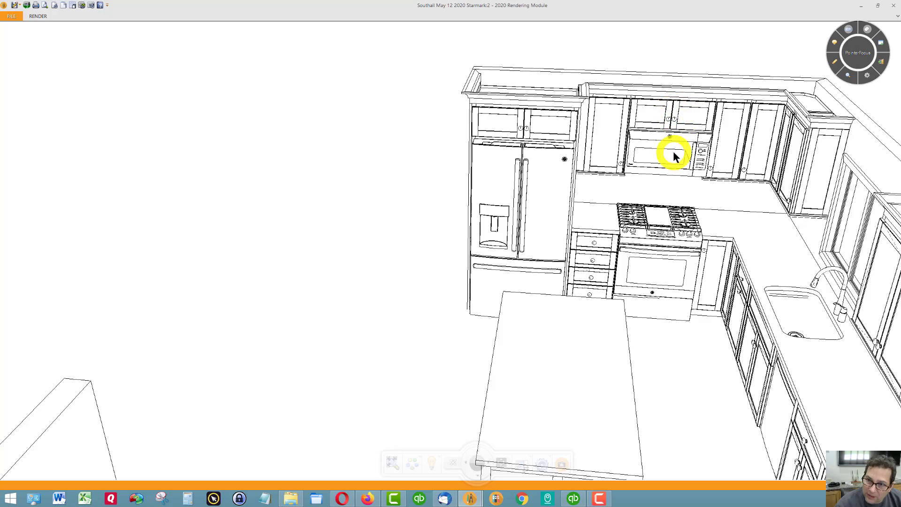
key("Right")
key("Right")
key("Right")
key("Right")
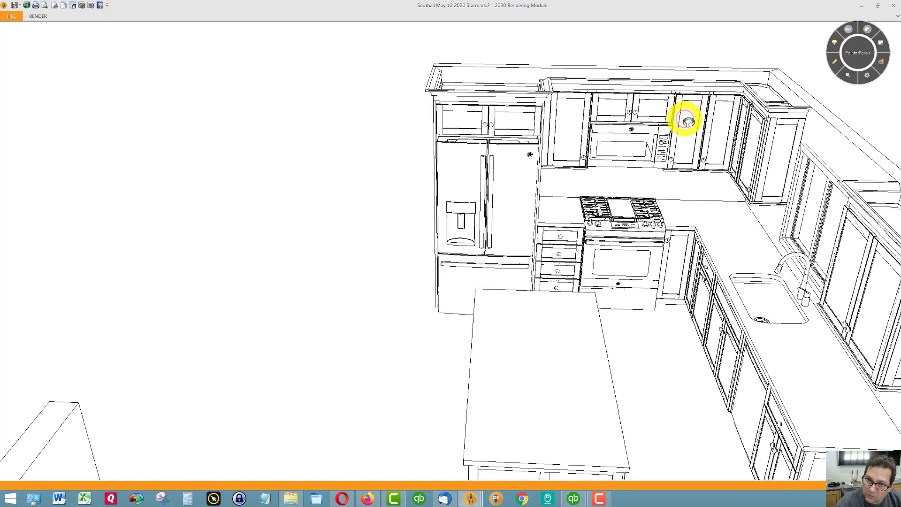
key("Right")
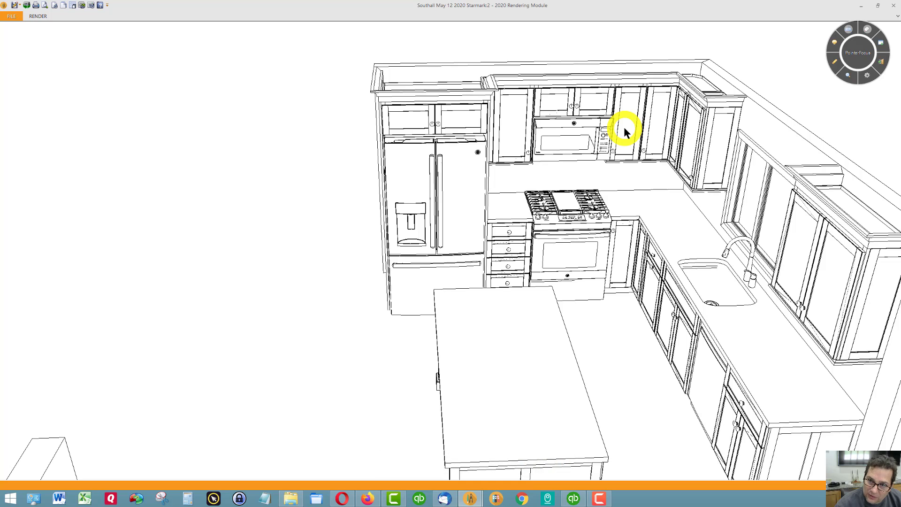
Step: Pen check marks on the wall cabinets beside the microwave, a 3 beside the range and an X on the adjacent base cabinet, and clear them
left_click(834, 61)
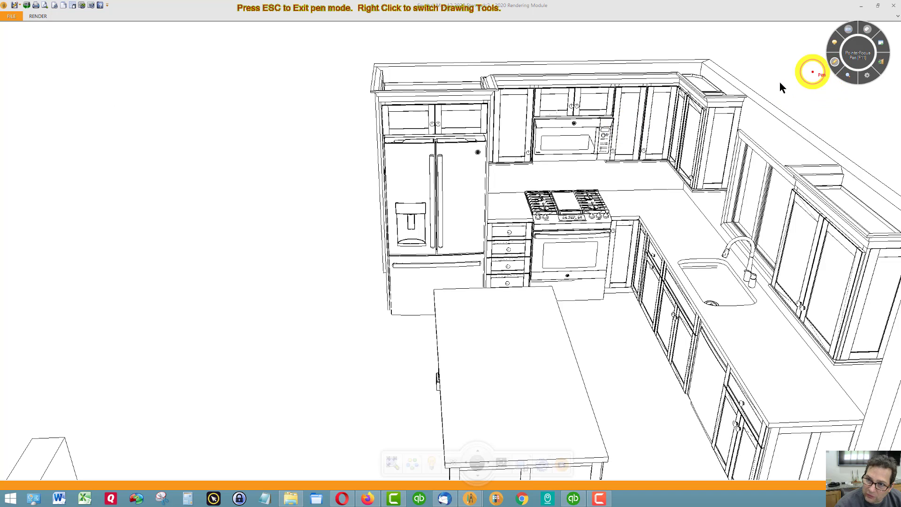
left_click_drag(627, 124, 645, 119)
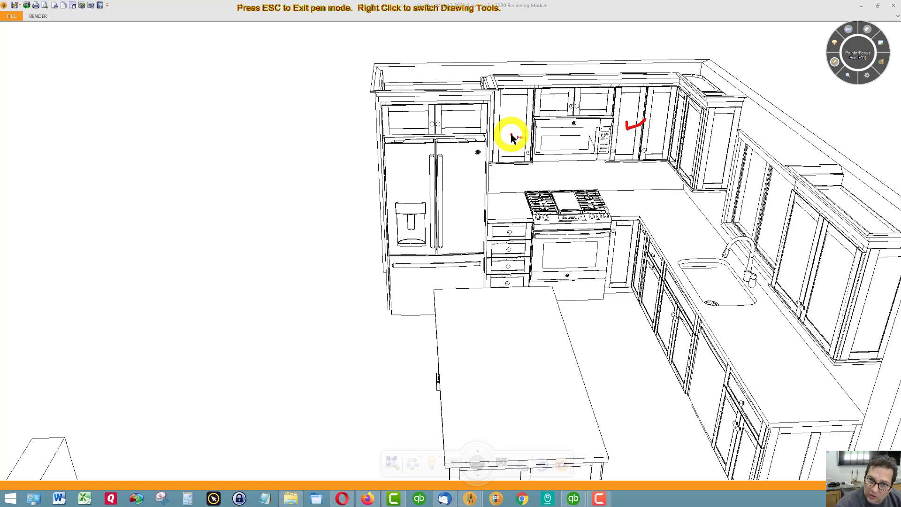
left_click_drag(527, 131, 529, 128)
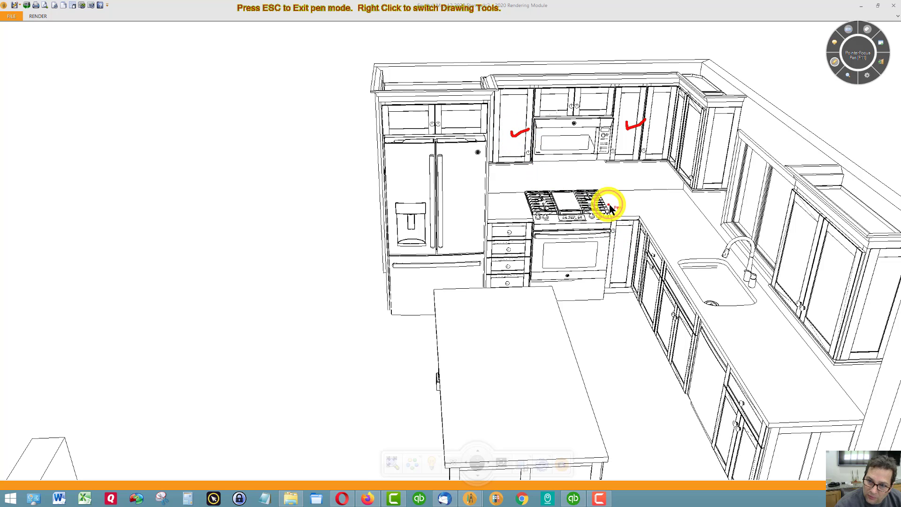
left_click_drag(608, 208, 611, 220)
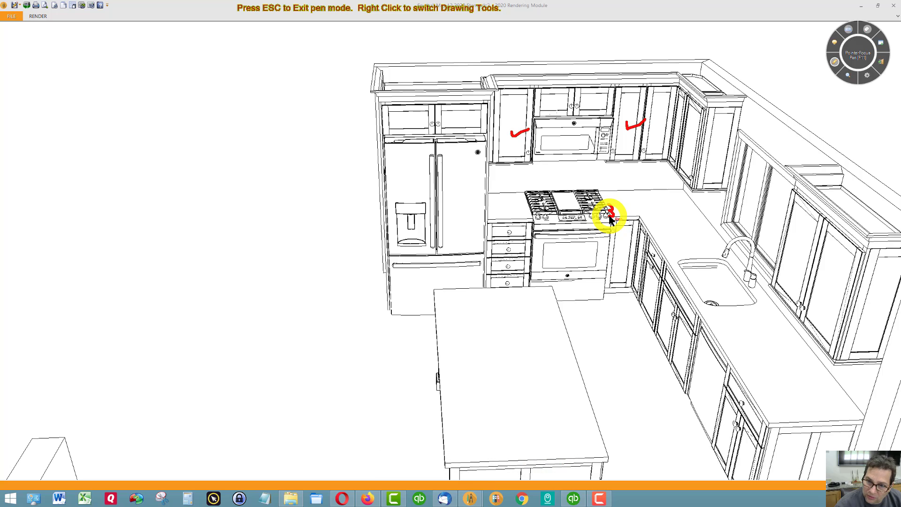
key("ctrl+z")
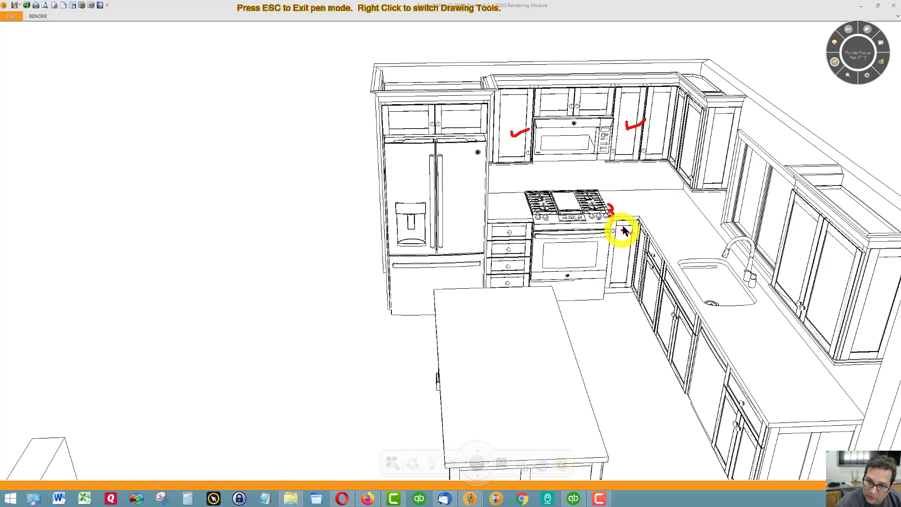
mouse_move(622, 239)
left_mouse_down()
mouse_move(630, 246)
mouse_move(620, 248)
left_mouse_up()
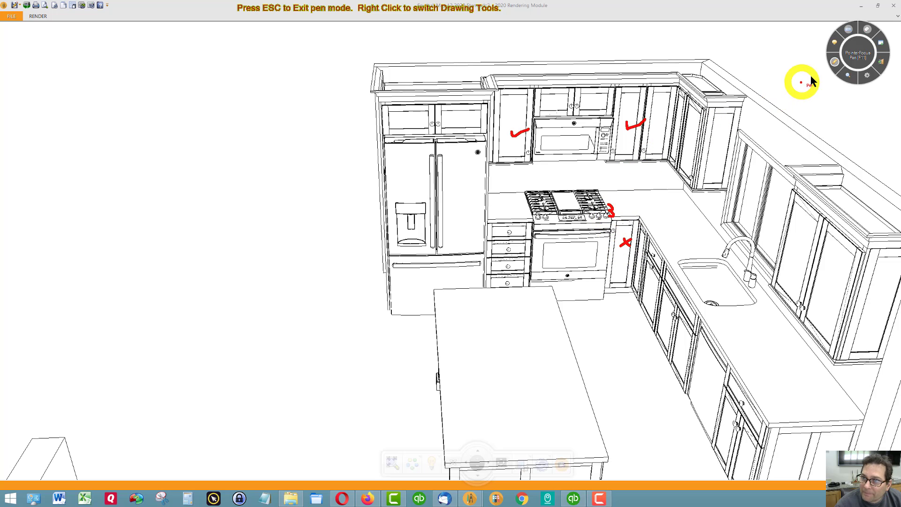
left_click(834, 64)
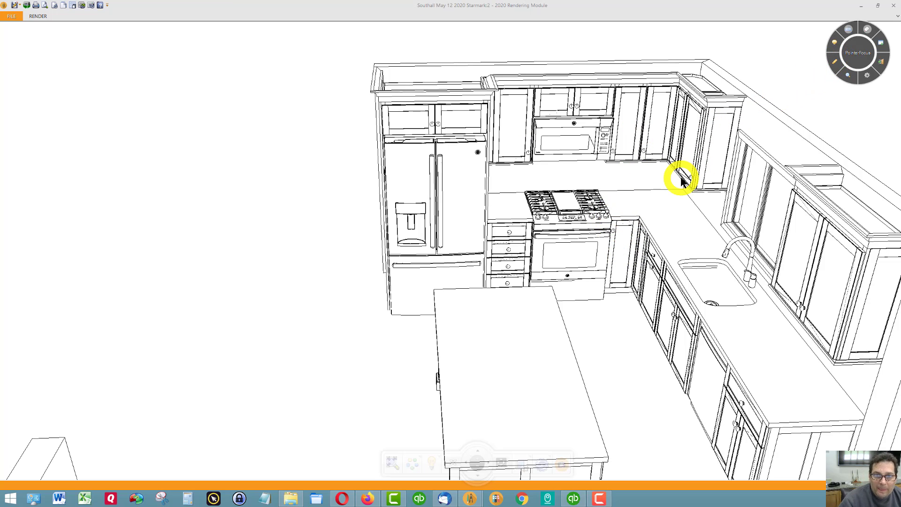
Step: Open the attributes of the corner wall cabinet directly right of the microwave
left_click_drag(603, 202, 610, 324)
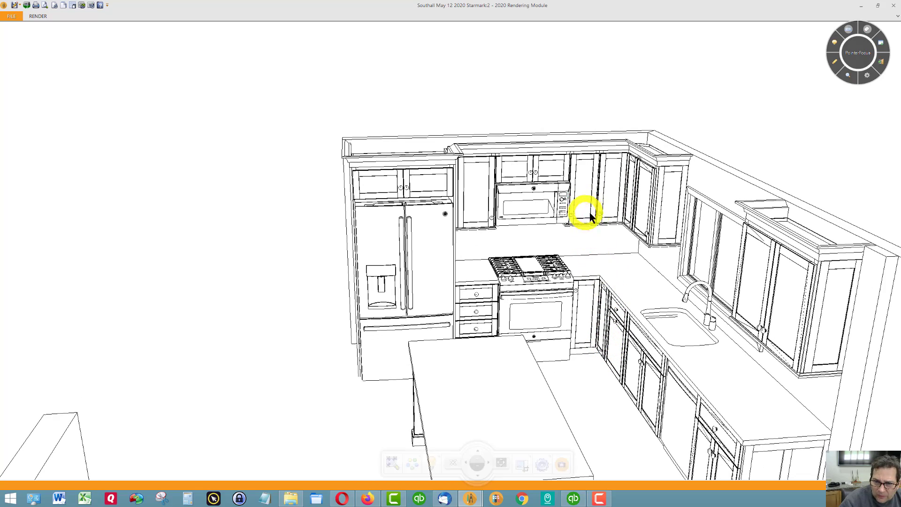
left_click_drag(610, 215, 619, 217)
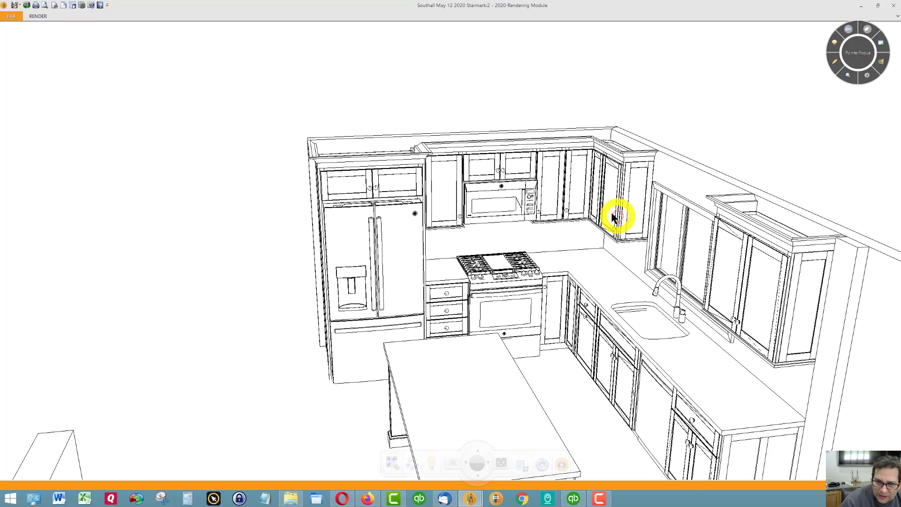
right_click(589, 196)
left_click(552, 215)
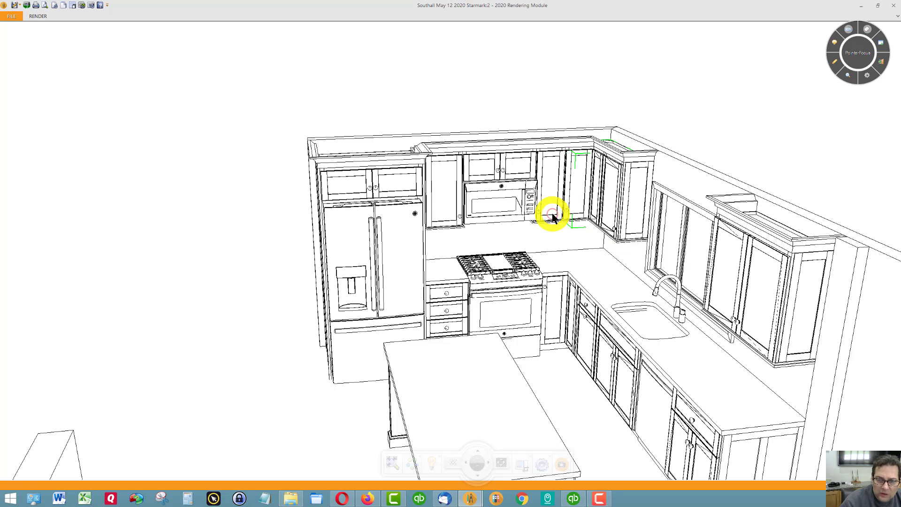
double_click(547, 207)
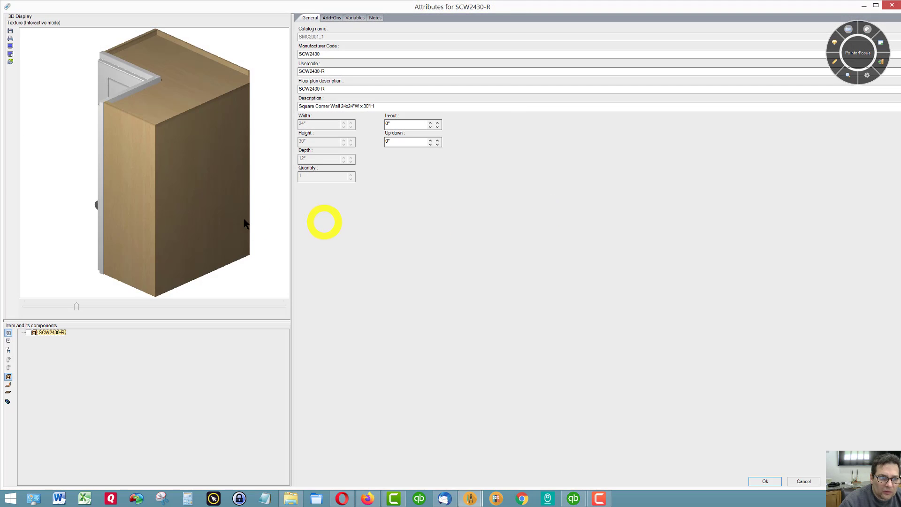
Step: Turn the corner wall cabinet preview to its front, pen-mark the hinge positions along both door edges, clear the marks and close its attributes
left_click_drag(247, 220, 232, 208)
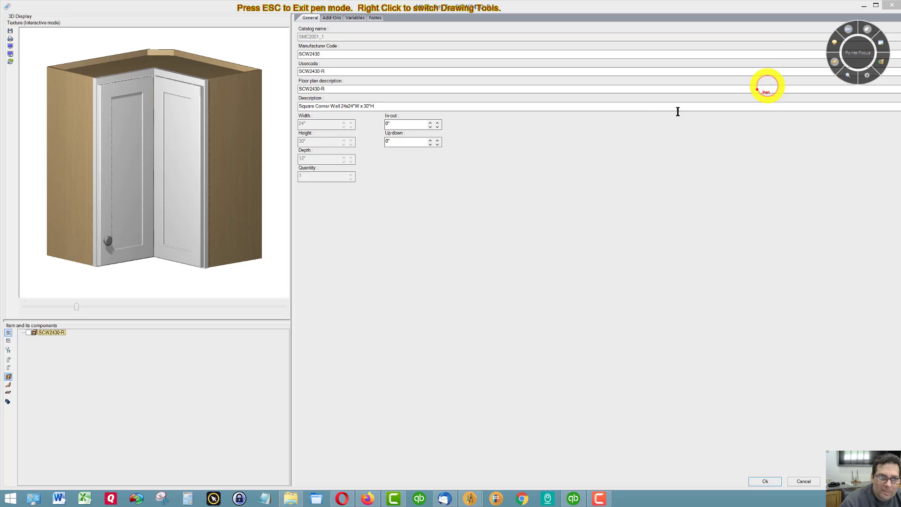
left_click_drag(154, 104, 154, 115)
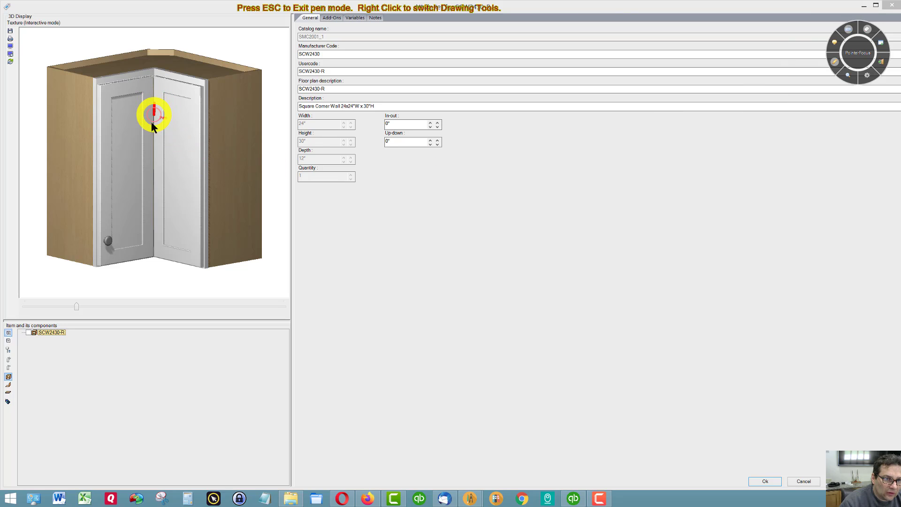
left_click_drag(151, 223, 155, 235)
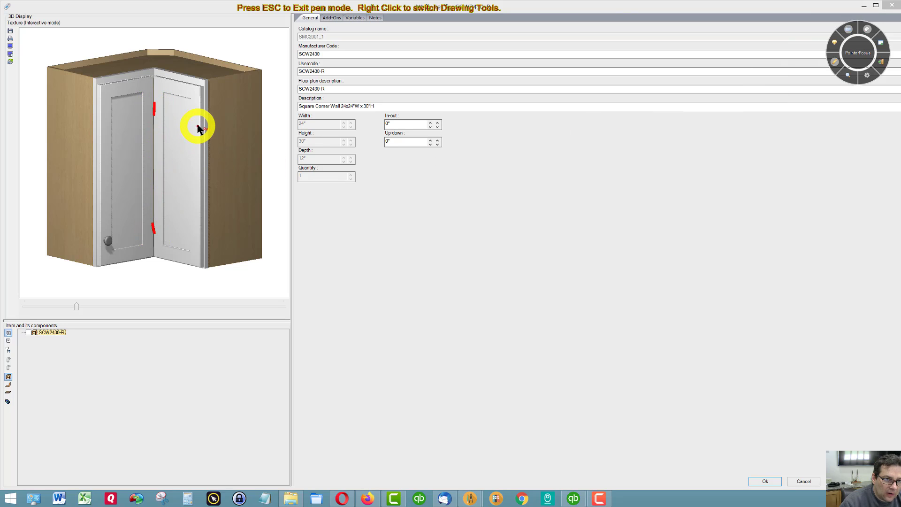
left_click_drag(201, 98, 202, 109)
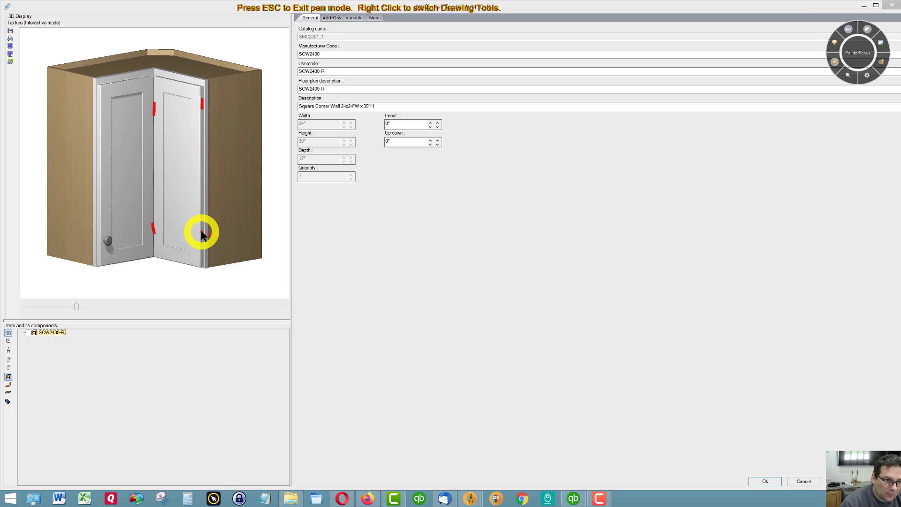
left_click_drag(200, 231, 202, 237)
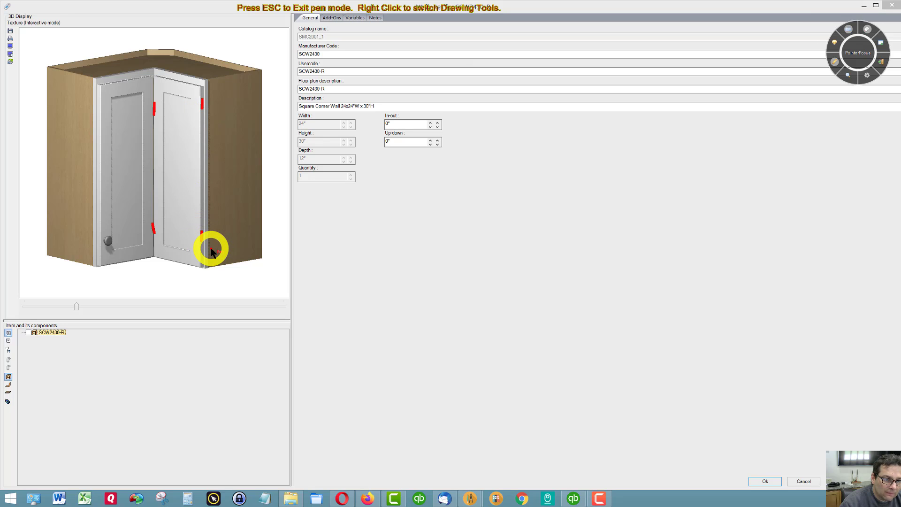
left_click(835, 62)
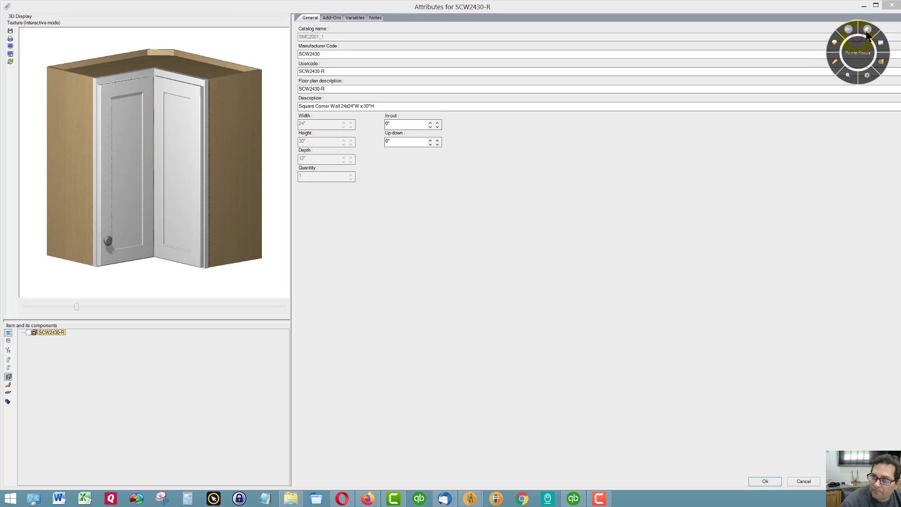
left_click(890, 7)
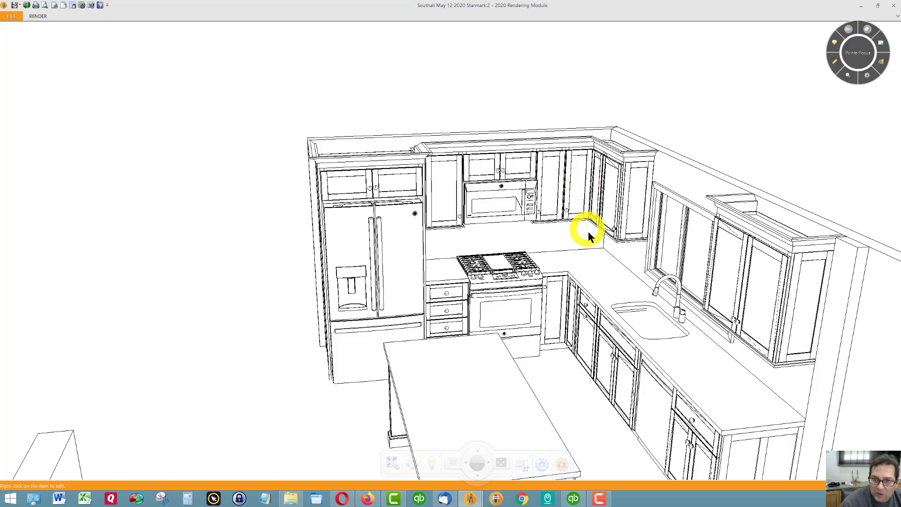
Step: Examine the sink wall's wall and base cabinets and the finished end of the base run in the 3D view
left_click_drag(587, 230, 617, 237)
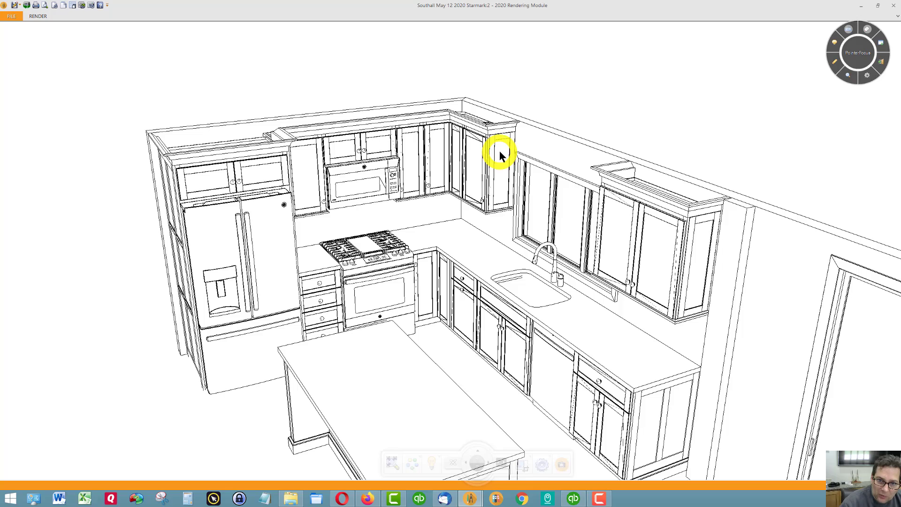
scroll(490, 317, "up", 5)
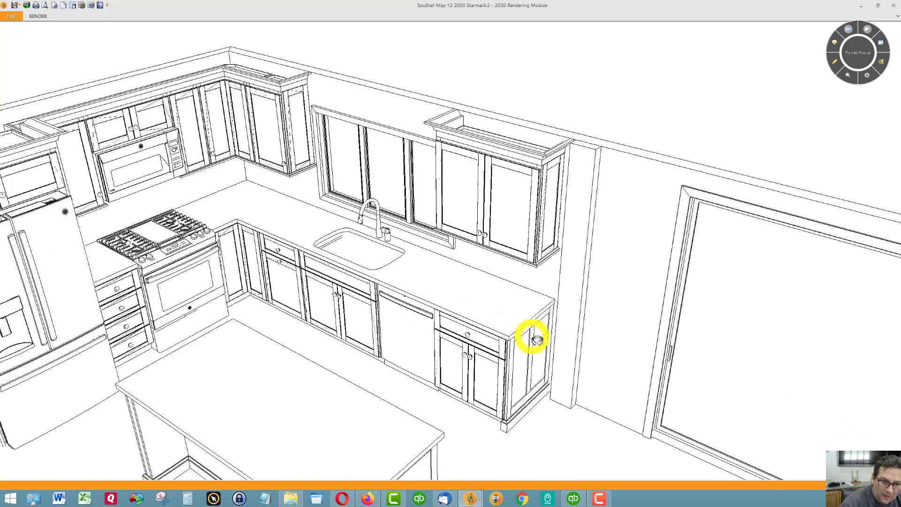
left_click_drag(538, 340, 554, 341)
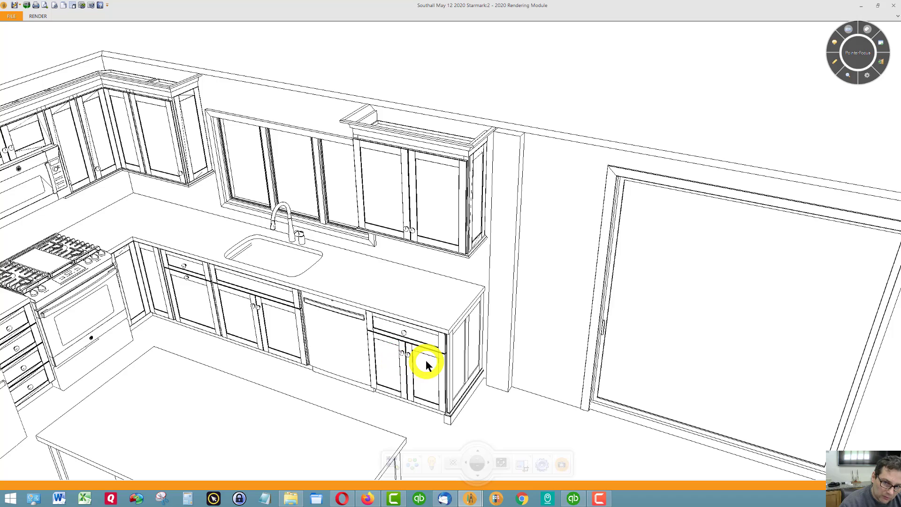
scroll(426, 360, "down", 3)
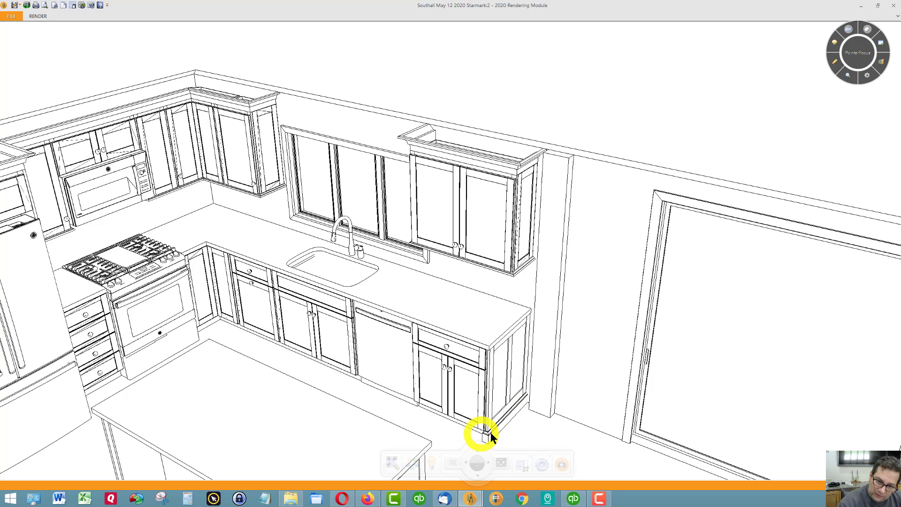
scroll(507, 392, "down", 1)
middle_click_drag(506, 395, 426, 429)
Step: Switch to the customer's project folder, view the BASE MOLDING image and close it
left_click(291, 497)
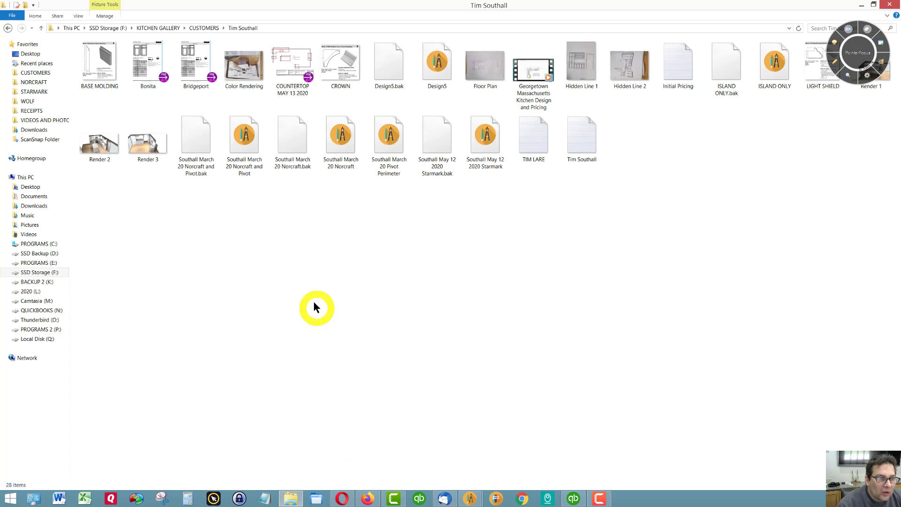
left_click(104, 81)
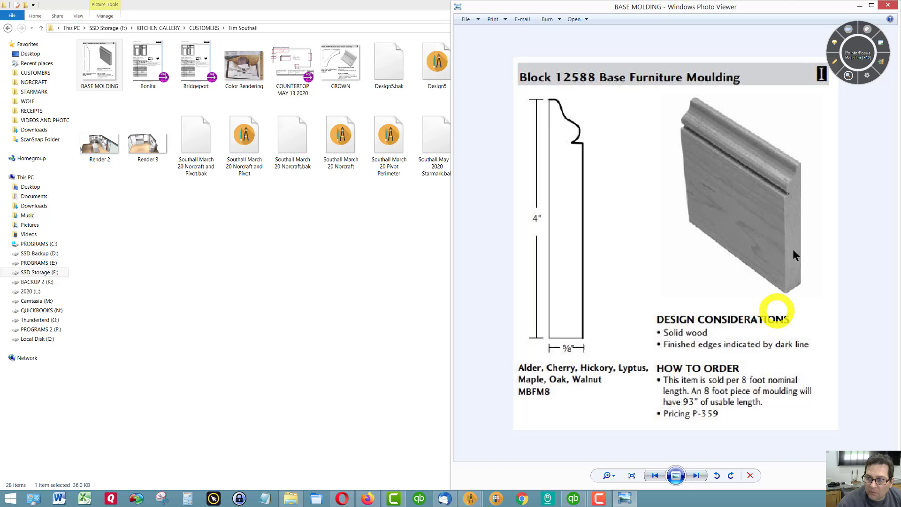
left_click(874, 8)
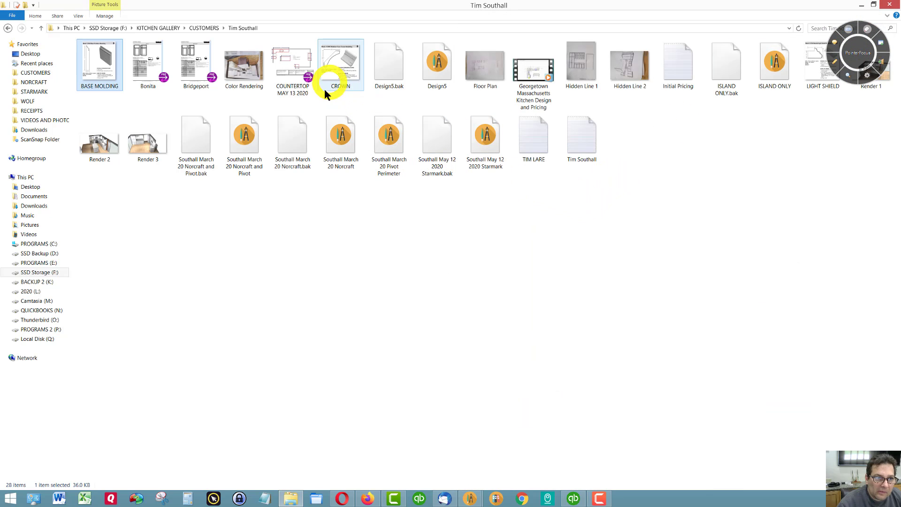
Step: Back in the 2020 rendering, pen-mark the crown above the wall cabinet between the sink window and door, circle its lower corner and clear the marks
left_click(470, 499)
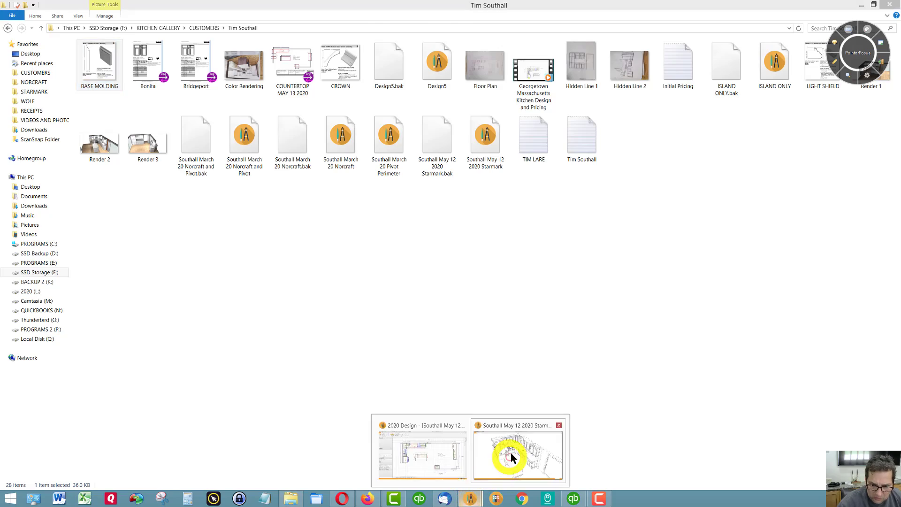
left_click(511, 457)
left_click_drag(516, 412, 641, 271)
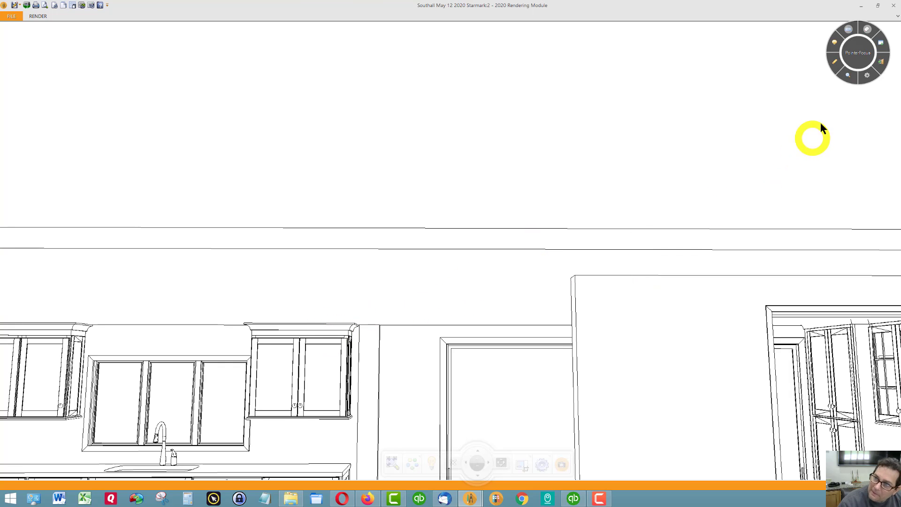
left_click(834, 61)
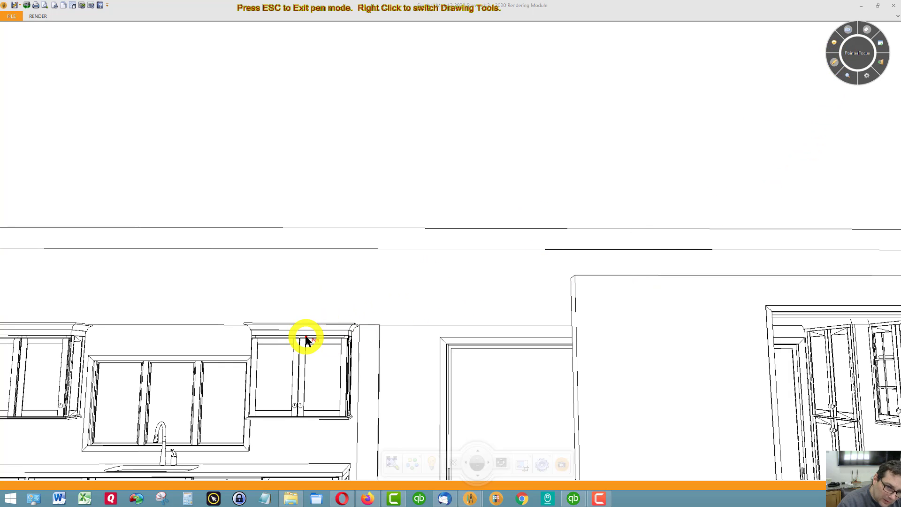
left_click_drag(305, 333, 343, 326)
left_click(335, 328)
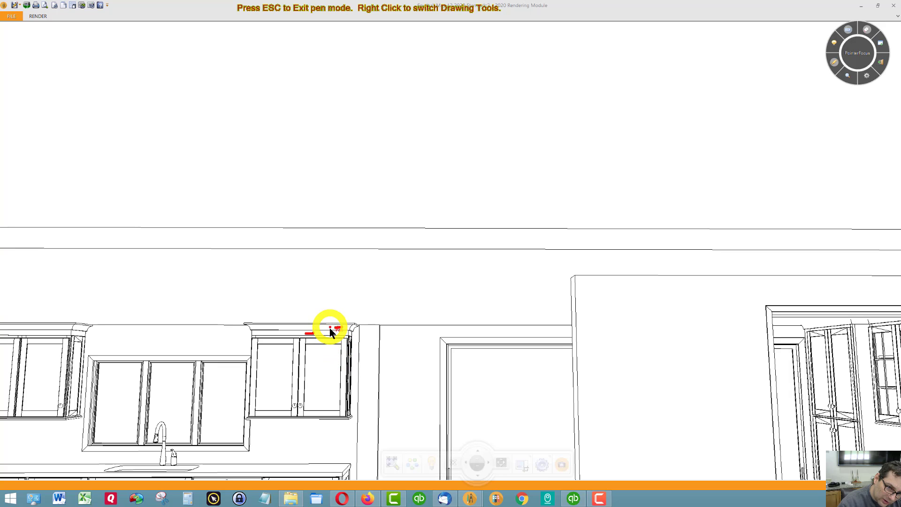
left_click(330, 333)
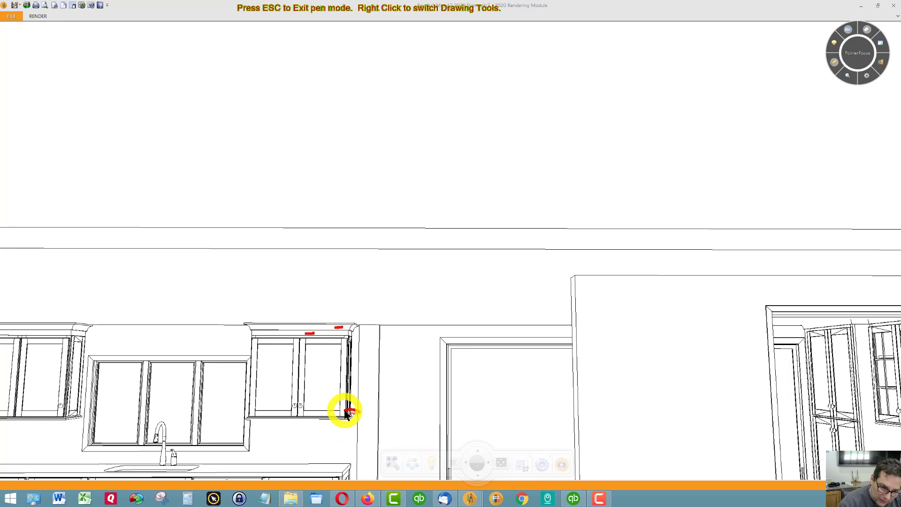
left_click_drag(347, 413, 356, 423)
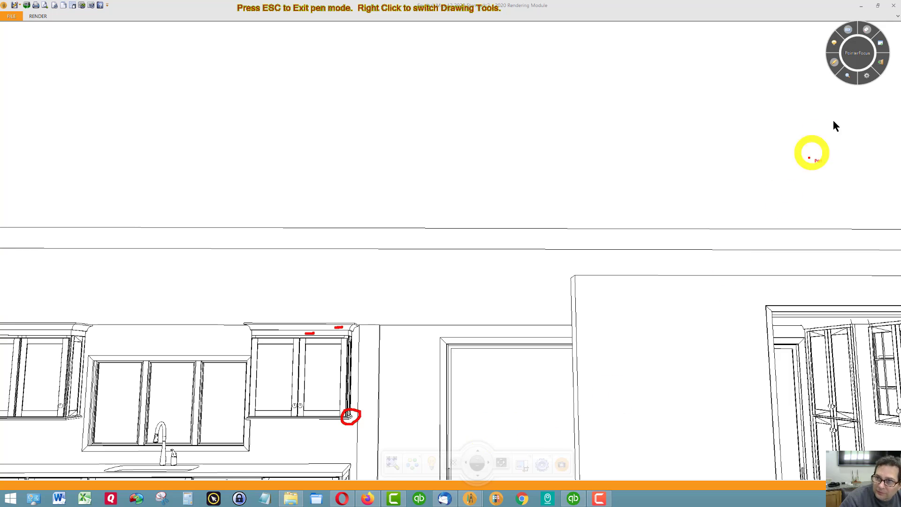
left_click(838, 66)
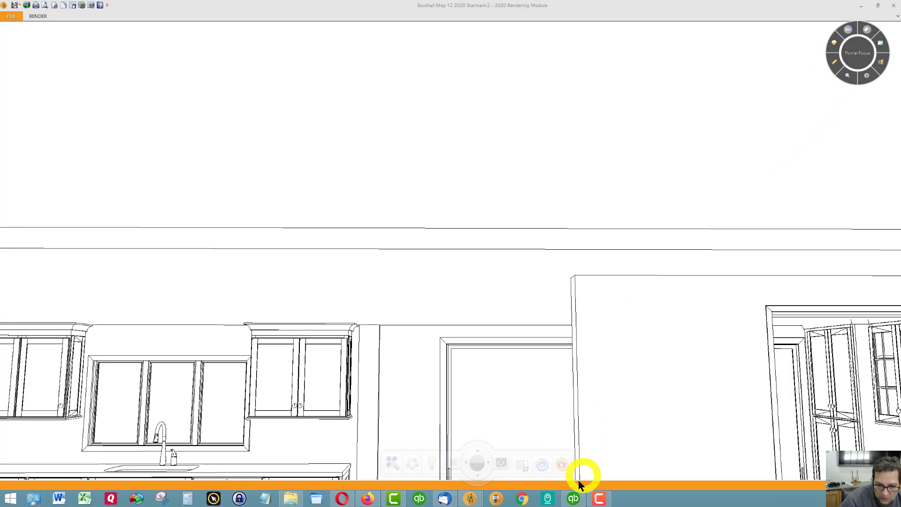
Step: Return to the customer's project folder, view the CROWN moulding image and close it
left_click(290, 499)
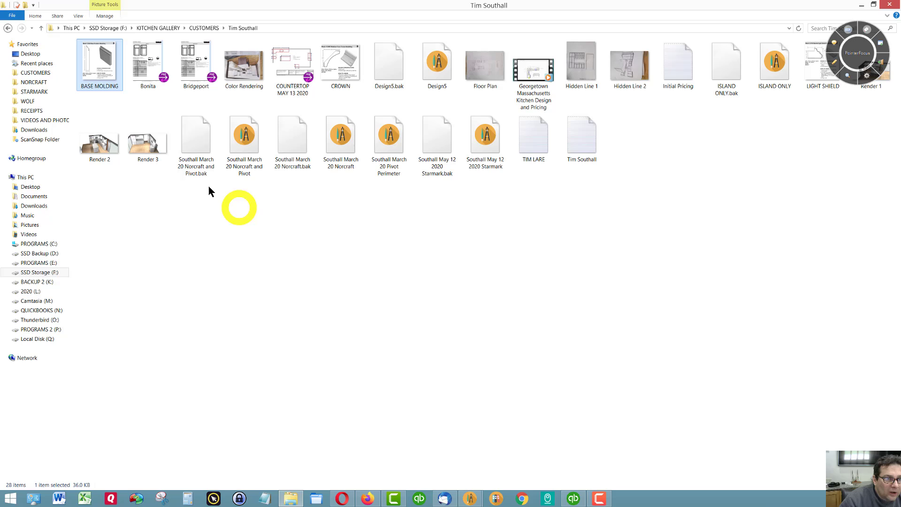
double_click(342, 62)
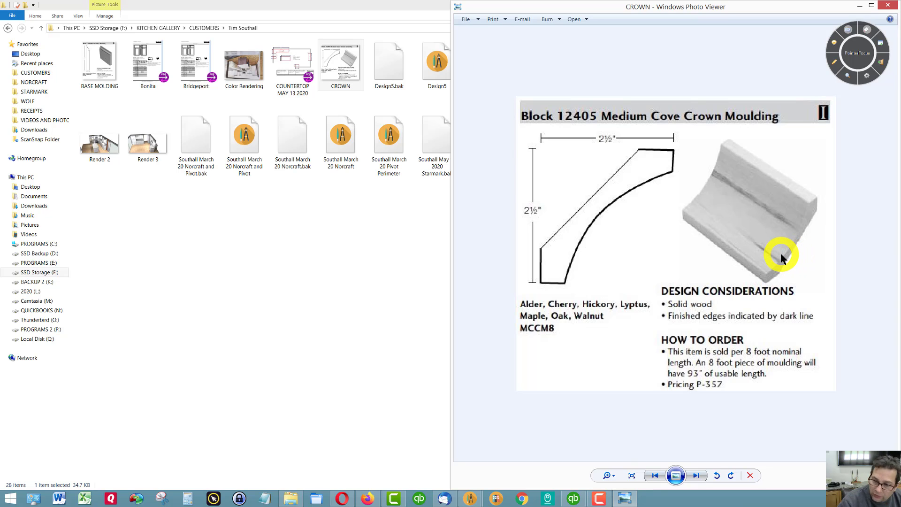
left_click(888, 6)
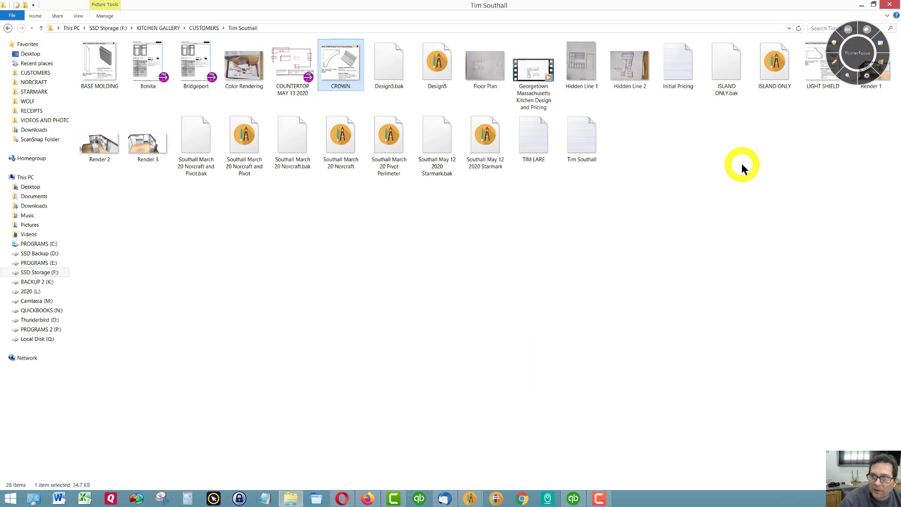
Step: View the LIGHT SHIELD moulding image from the project folder, enlarging its profile drawing, and close it
double_click(807, 66)
scroll(724, 218, "up", 2)
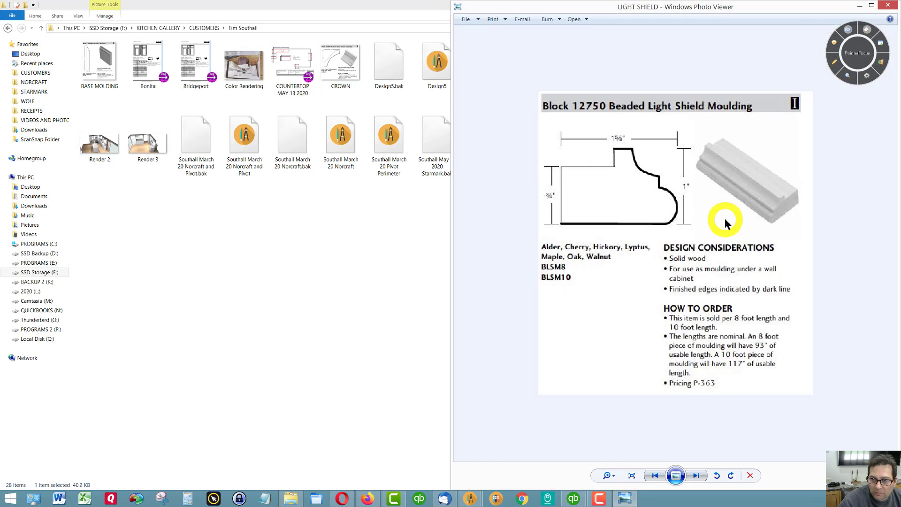
scroll(704, 229, "up", 1)
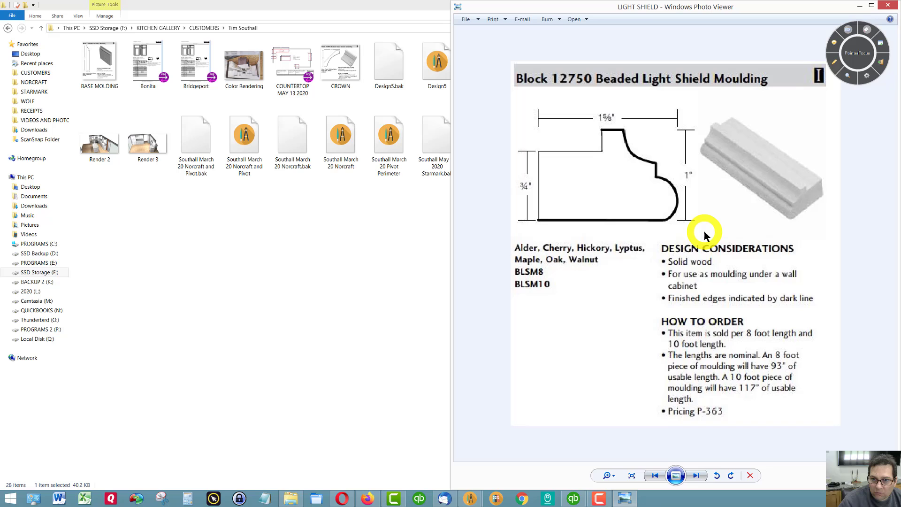
scroll(704, 229, "down", 2)
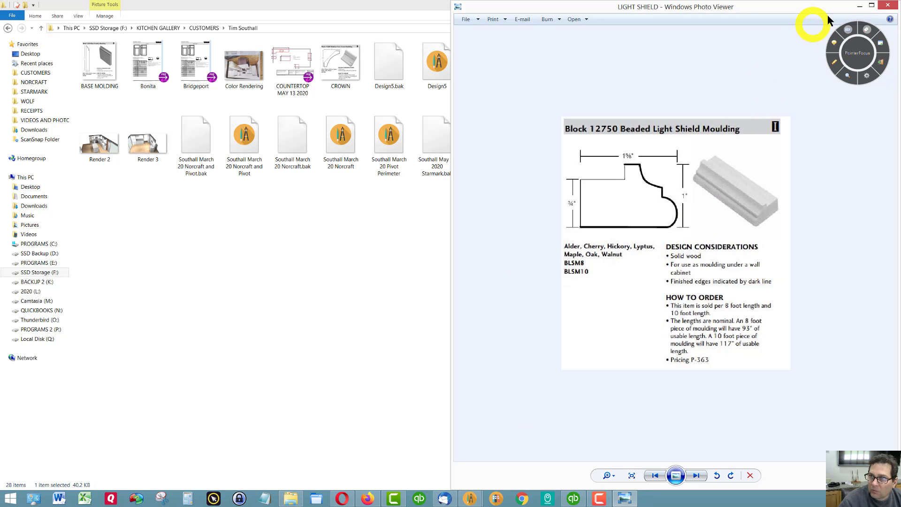
left_click(888, 7)
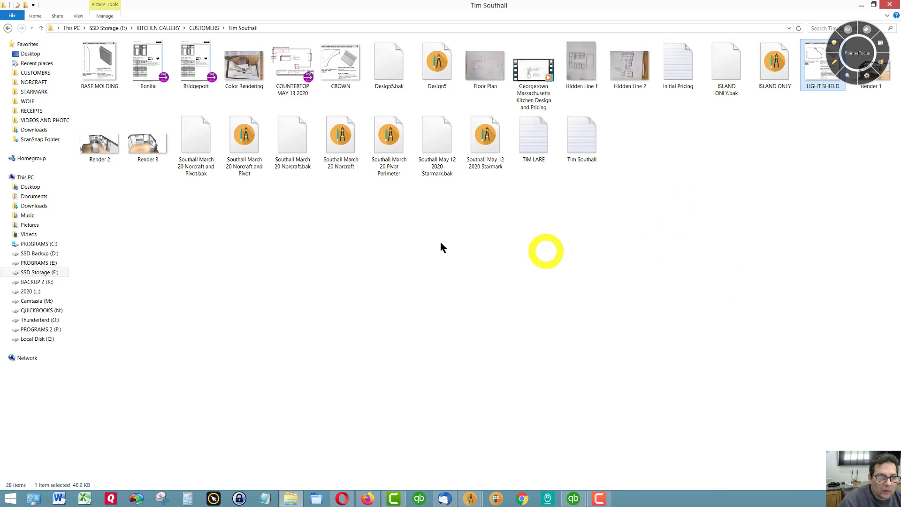
Step: Open the Bridgeport door style PDF and examine its door drawings, frame specifications and drawer header options
left_click(146, 71)
double_click(190, 67)
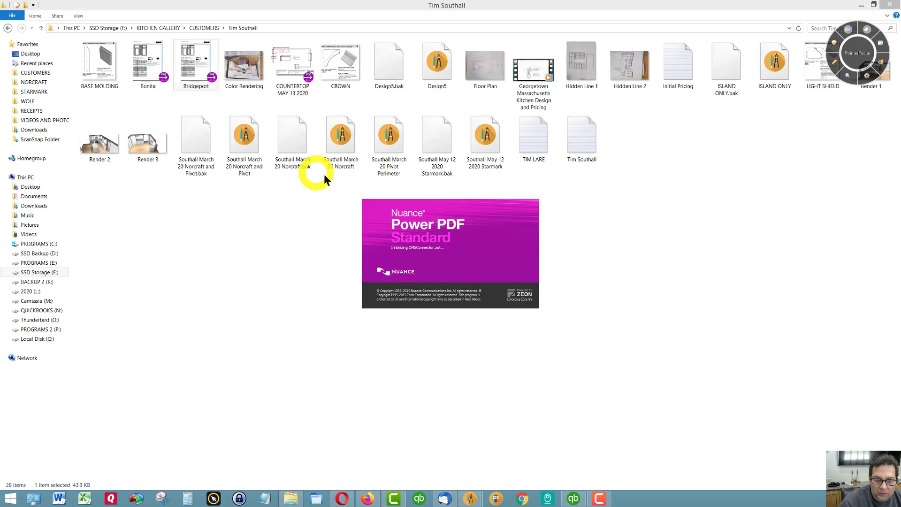
scroll(417, 220, "down", 3)
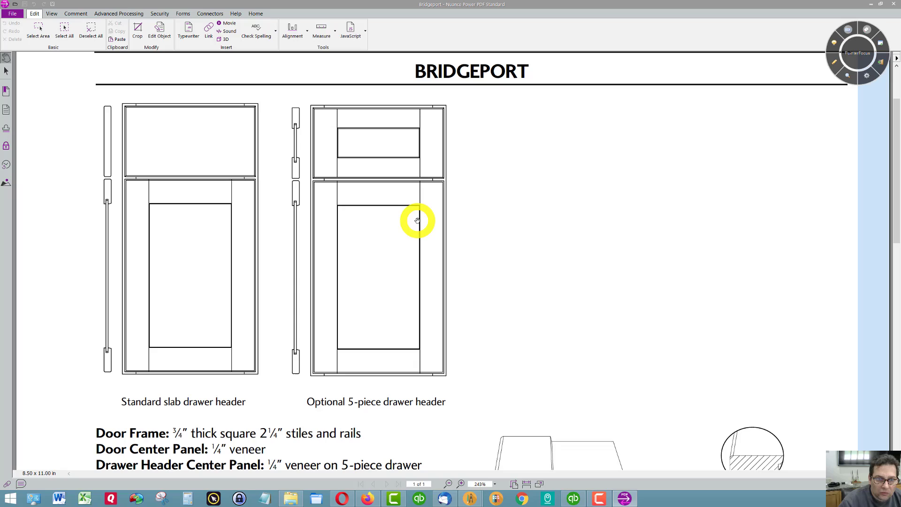
scroll(417, 221, "down", 9)
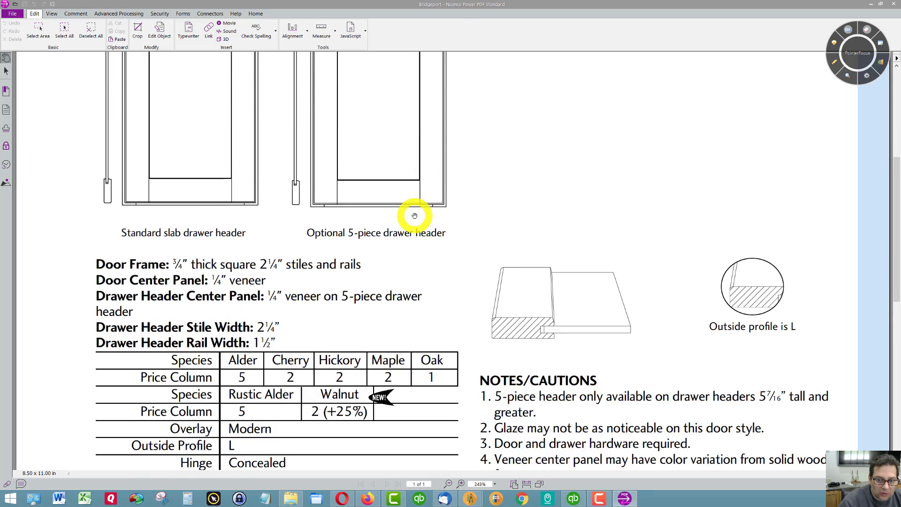
scroll(413, 215, "down", 6)
scroll(413, 214, "up", 9)
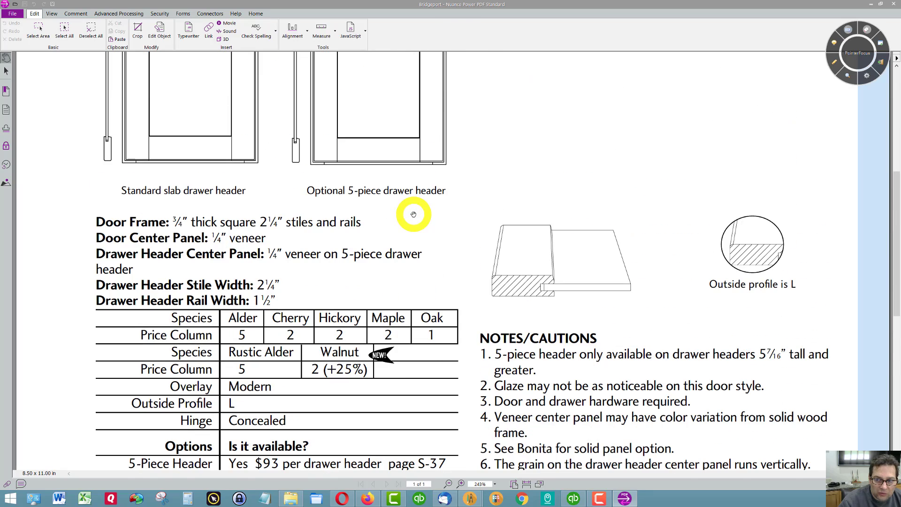
scroll(413, 215, "up", 5)
scroll(410, 208, "down", 2)
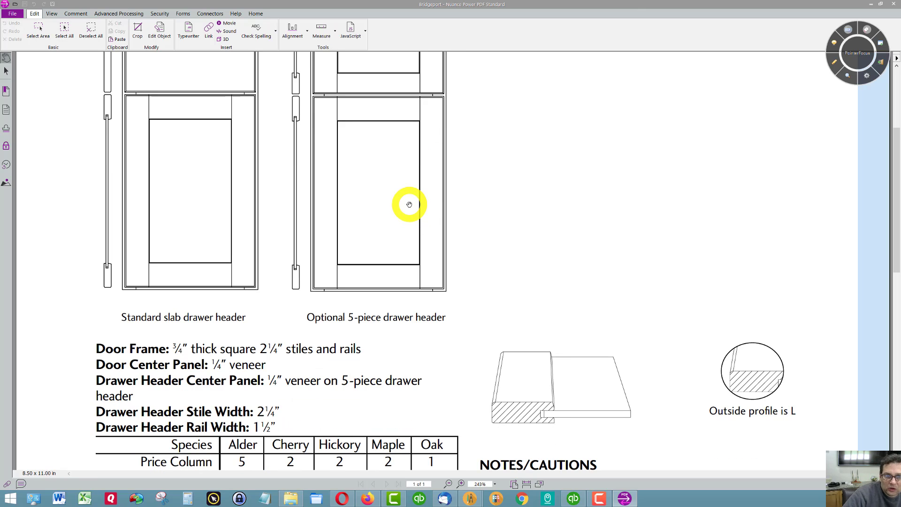
scroll(800, 124, "up", 2)
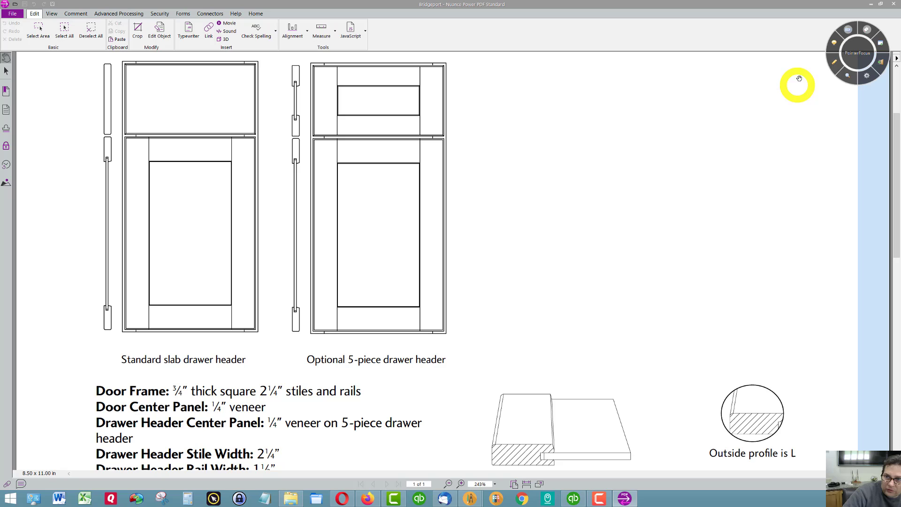
Step: Pen-mark the centre panel of the door with the optional 5-piece drawer header twice, clearing the mark each time
left_click(835, 64)
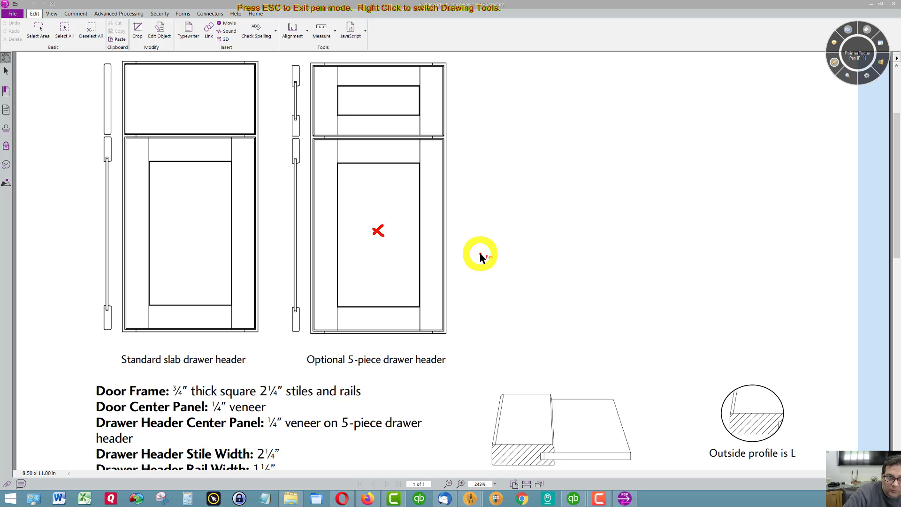
left_click(834, 62)
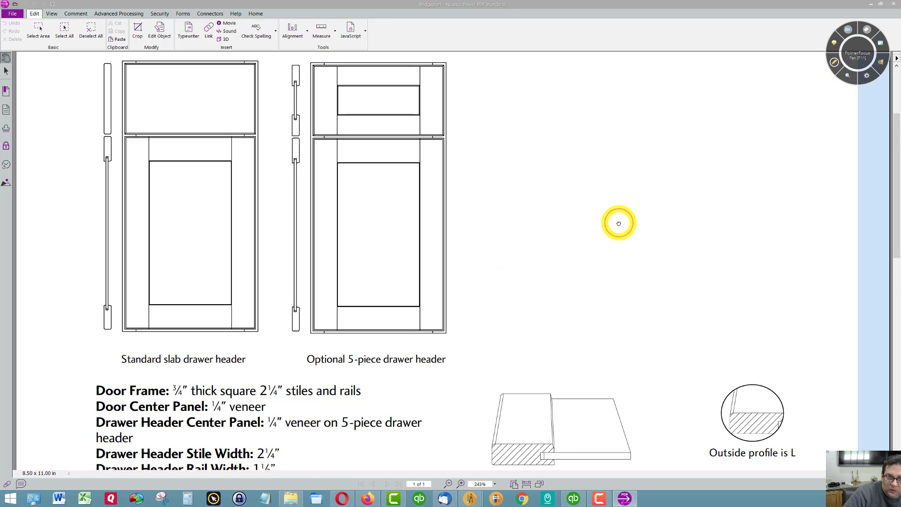
scroll(618, 222, "up", 1)
scroll(619, 222, "down", 1)
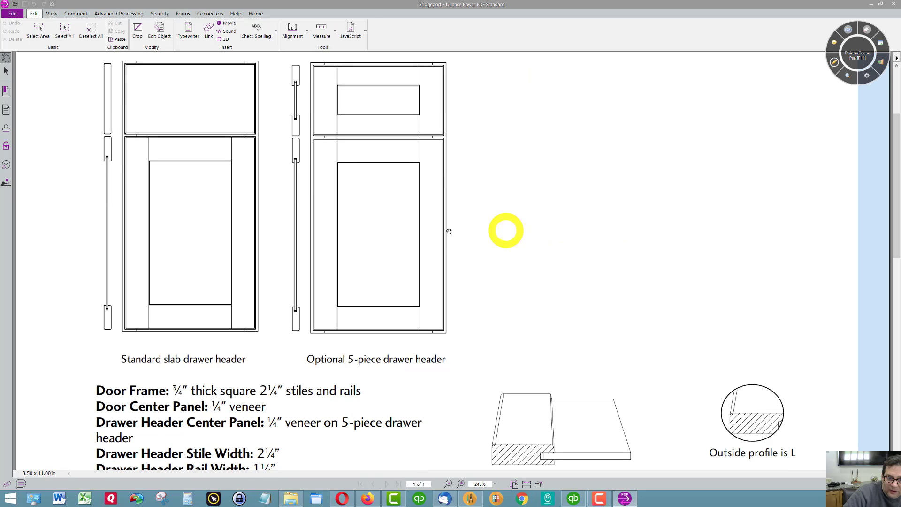
left_click(834, 63)
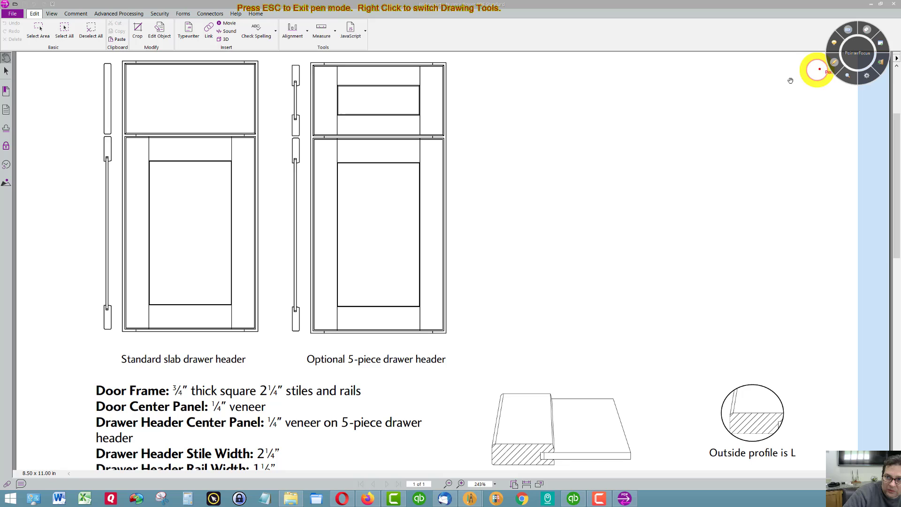
left_click_drag(382, 224, 374, 233)
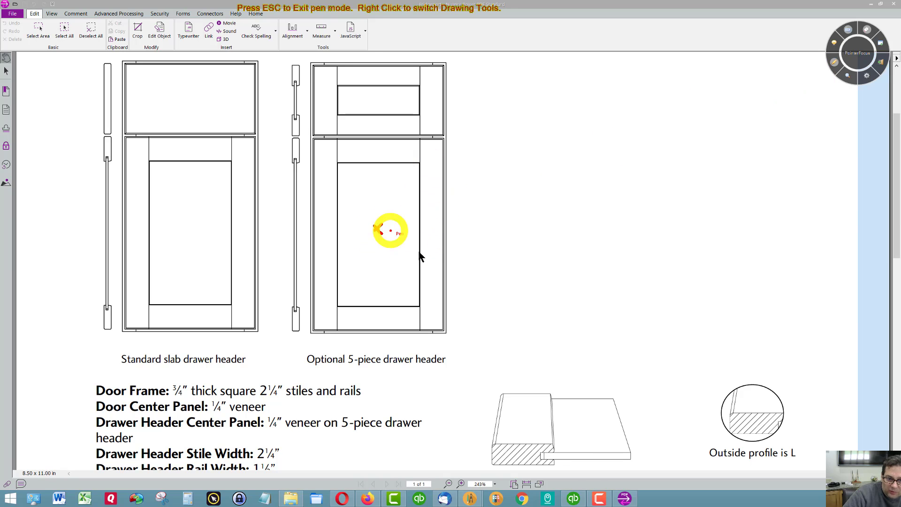
left_click(834, 62)
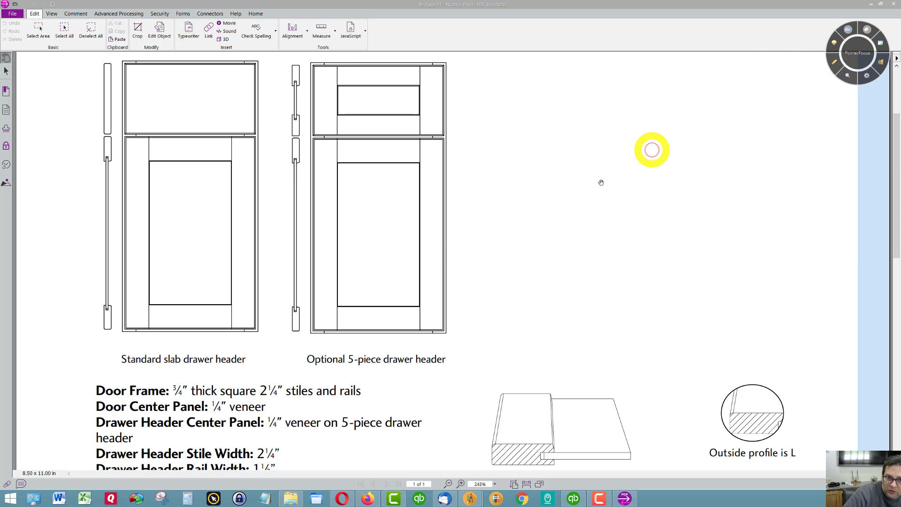
scroll(590, 192, "up", 3)
scroll(591, 193, "down", 3)
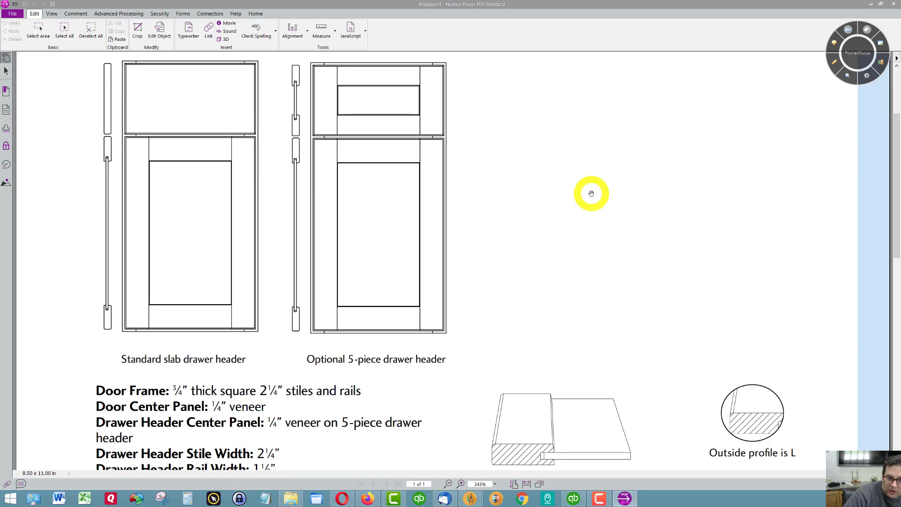
Step: Pen-mark the centre panel and surrounding frame of the optional 5-piece drawer header, cross the standard slab header, and clear the marks
left_click(834, 62)
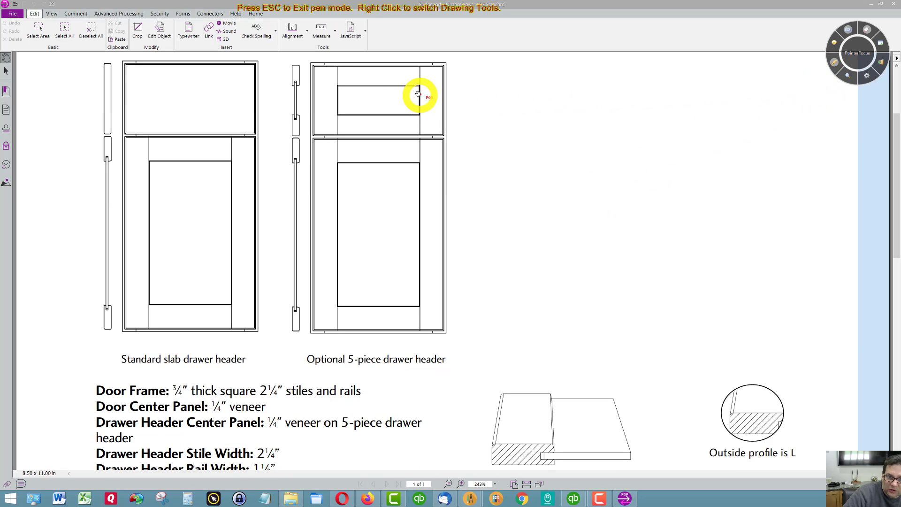
mouse_move(382, 95)
left_mouse_down()
mouse_move(388, 102)
mouse_move(365, 105)
left_mouse_up()
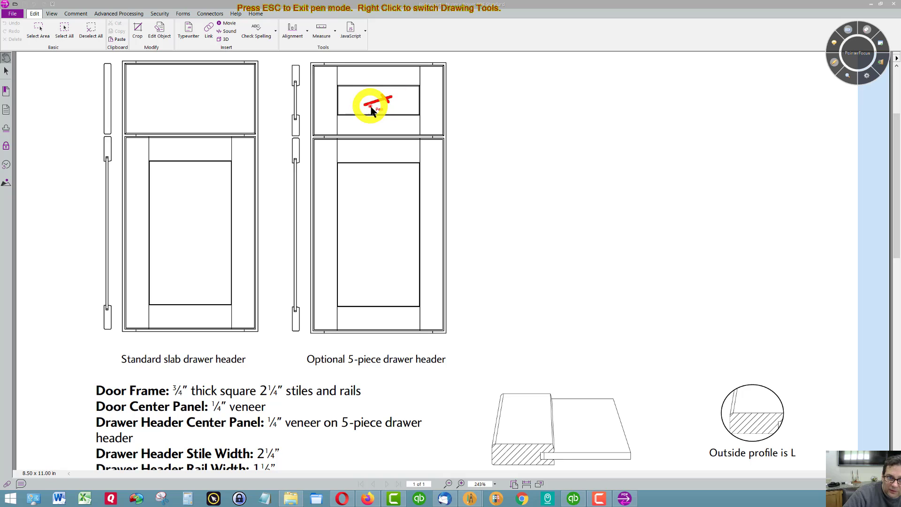
left_click(329, 98)
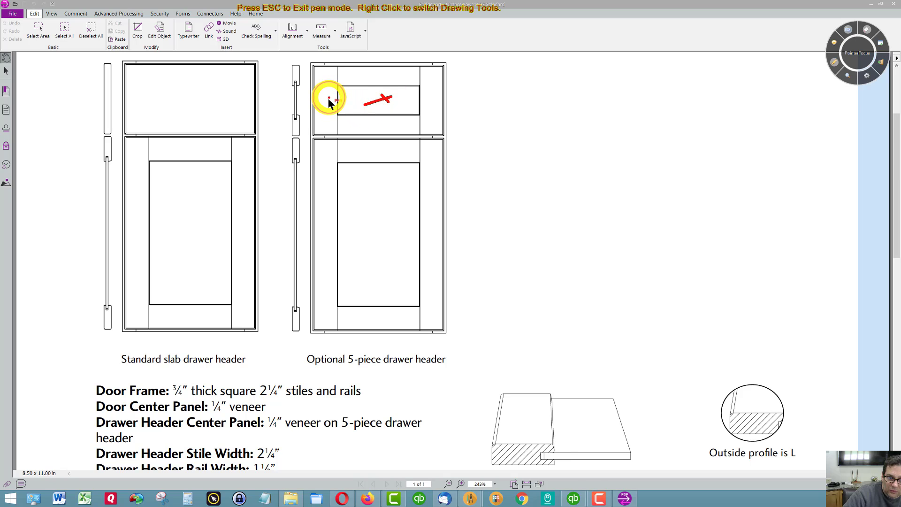
left_click(379, 75)
left_click_drag(430, 81, 431, 88)
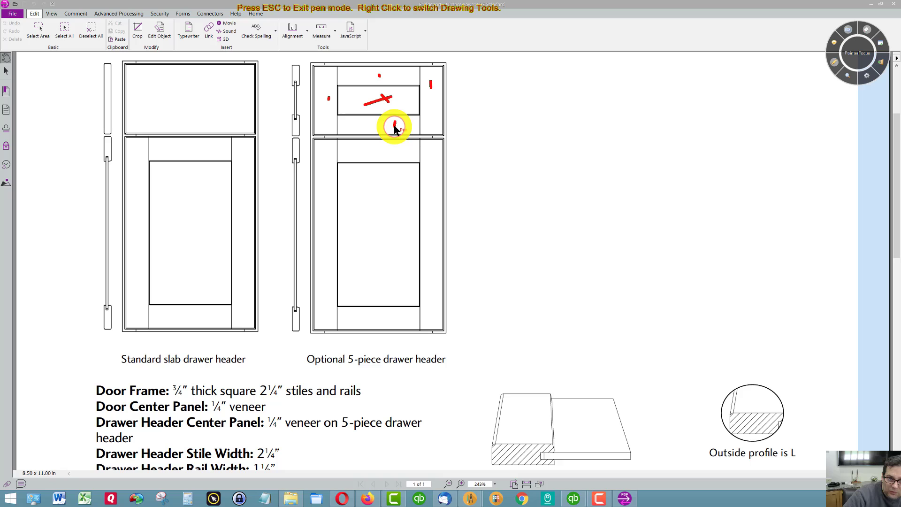
left_click_drag(405, 98, 406, 103)
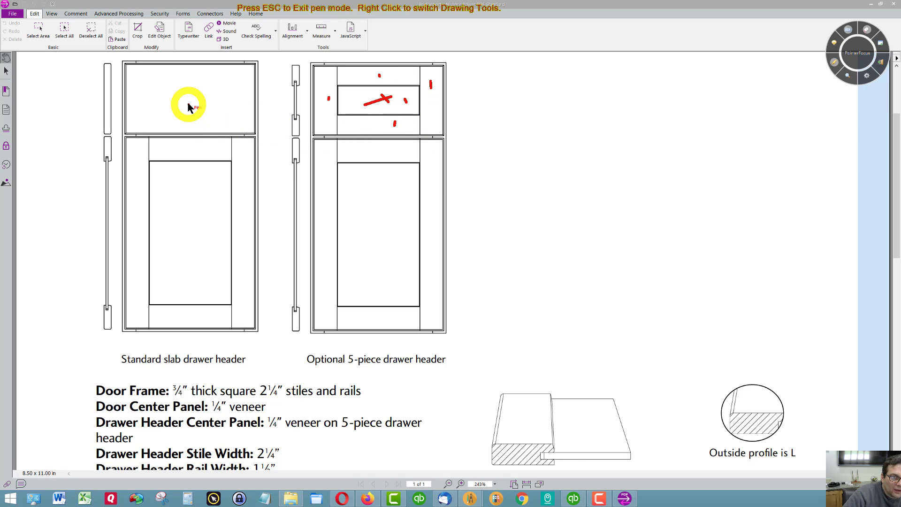
mouse_move(183, 88)
left_mouse_down()
mouse_move(193, 101)
mouse_move(179, 99)
left_mouse_up()
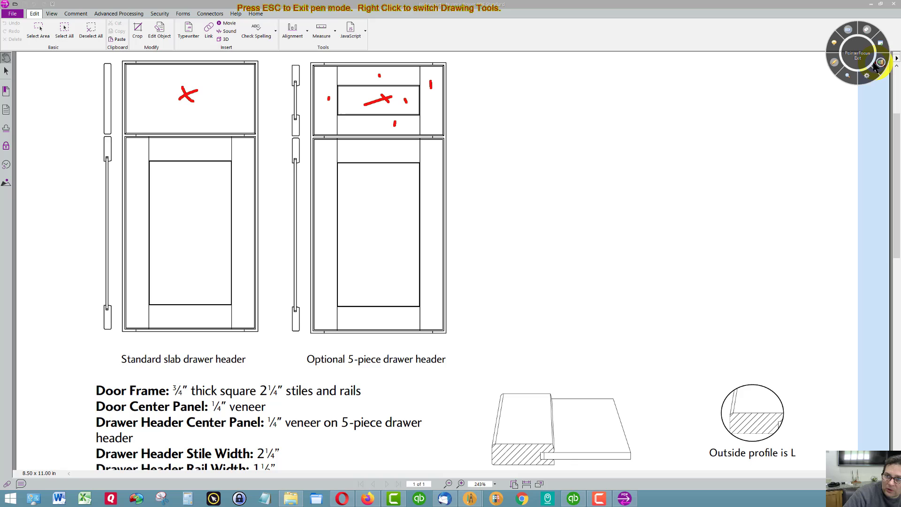
left_click(835, 66)
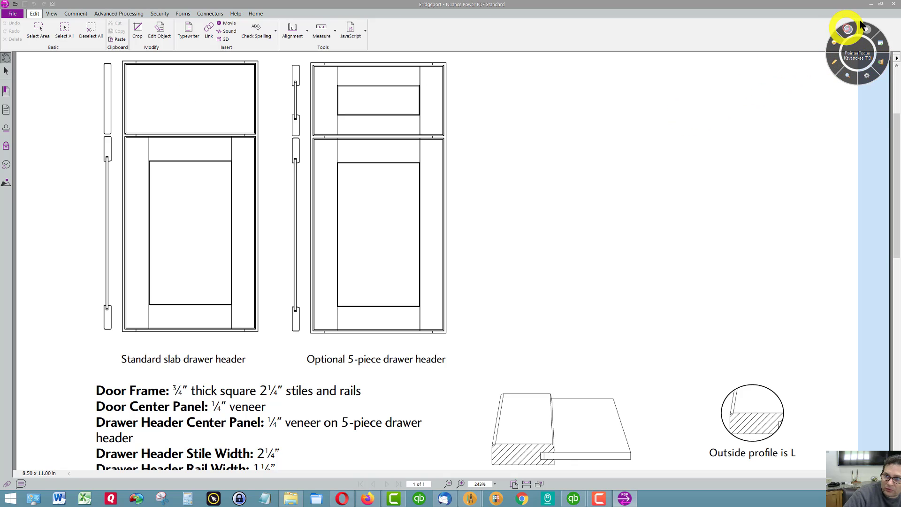
Step: Close the Bridgeport PDF and switch back to the 2020 rendering of the kitchen
left_click(892, 4)
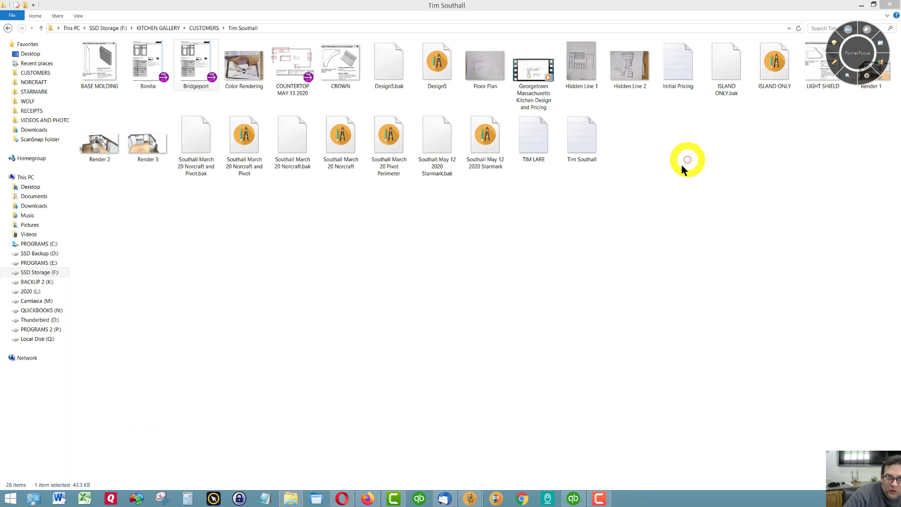
mouse_move(471, 498)
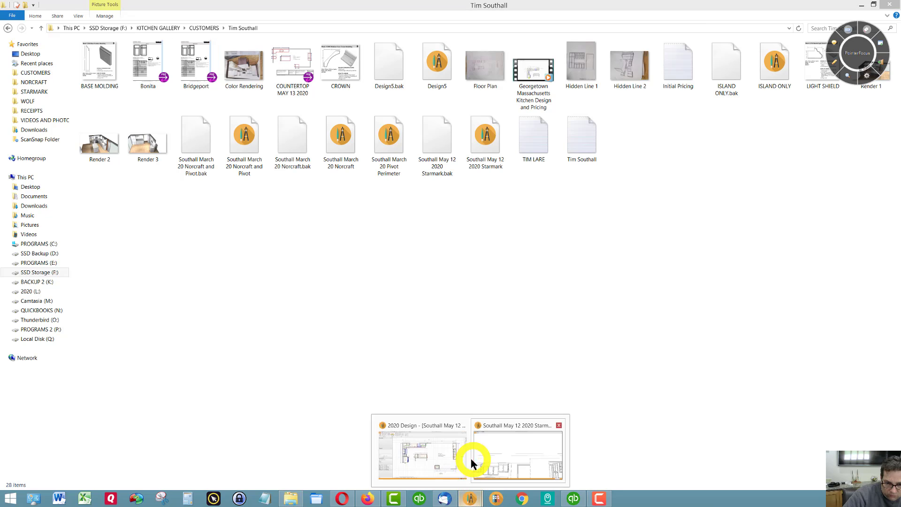
left_click(493, 448)
Step: Pen-mark the doors and exposed side of the wall cabinet between the sink window and sliding door, plus the adjacent wall, and clear the marks
scroll(402, 409, "up", 2)
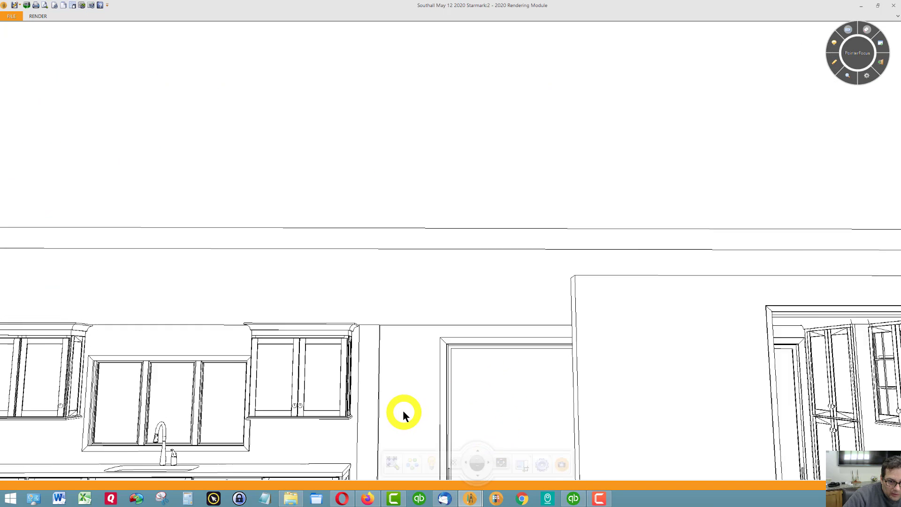
middle_click_drag(400, 386, 466, 400)
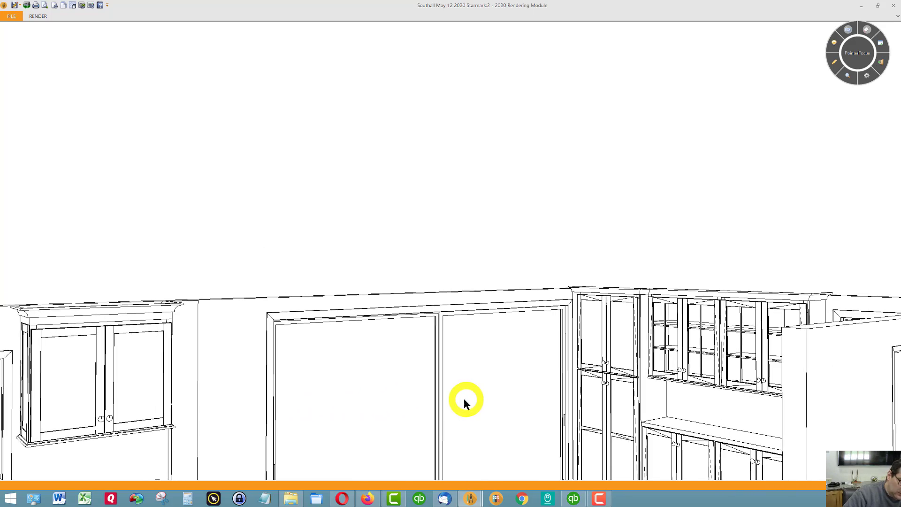
mouse_move(394, 469)
left_click(468, 463)
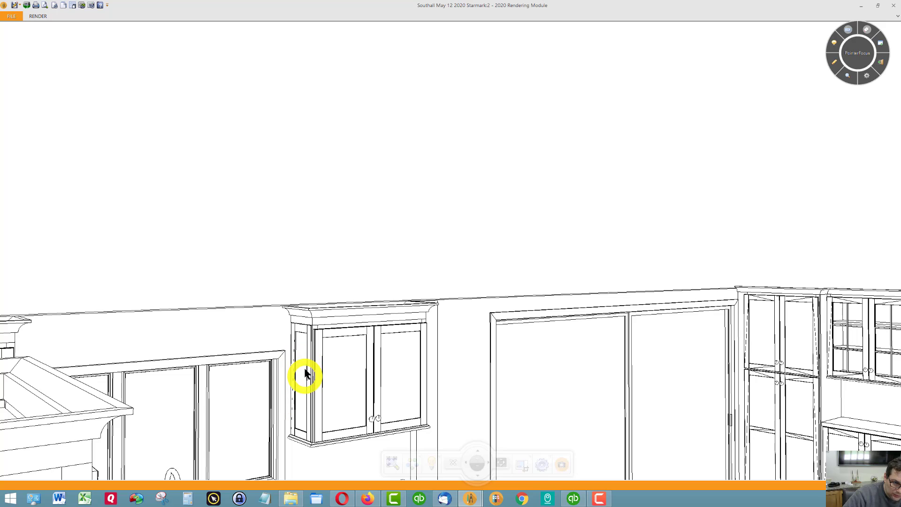
middle_click_drag(430, 402, 370, 402)
middle_click_drag(467, 414, 434, 408)
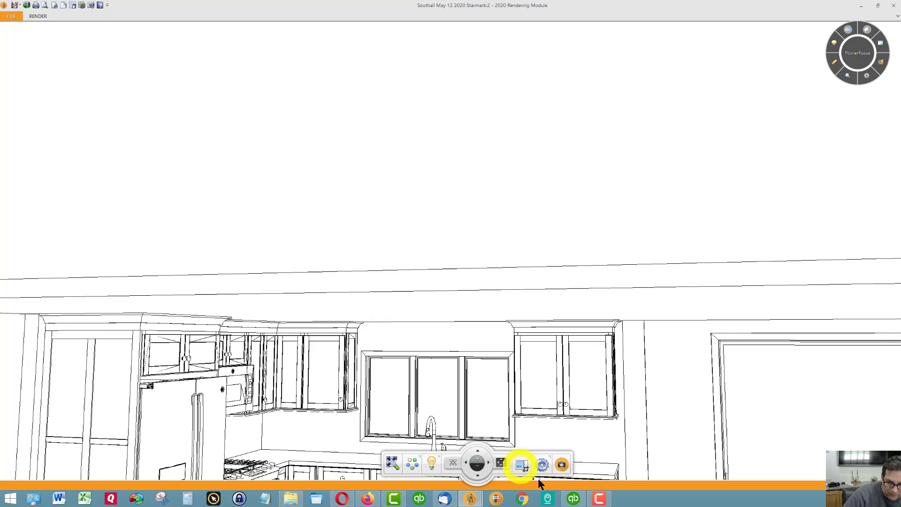
left_click(489, 463)
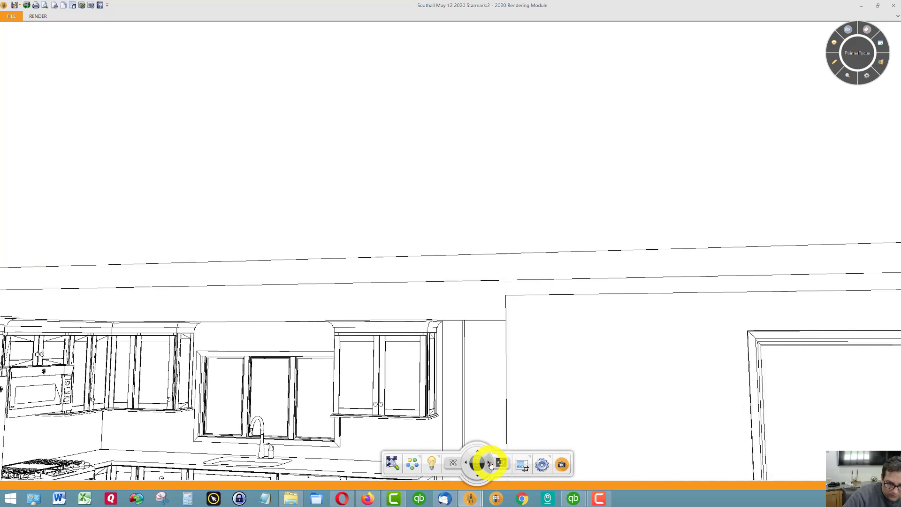
middle_click_drag(487, 424, 466, 443)
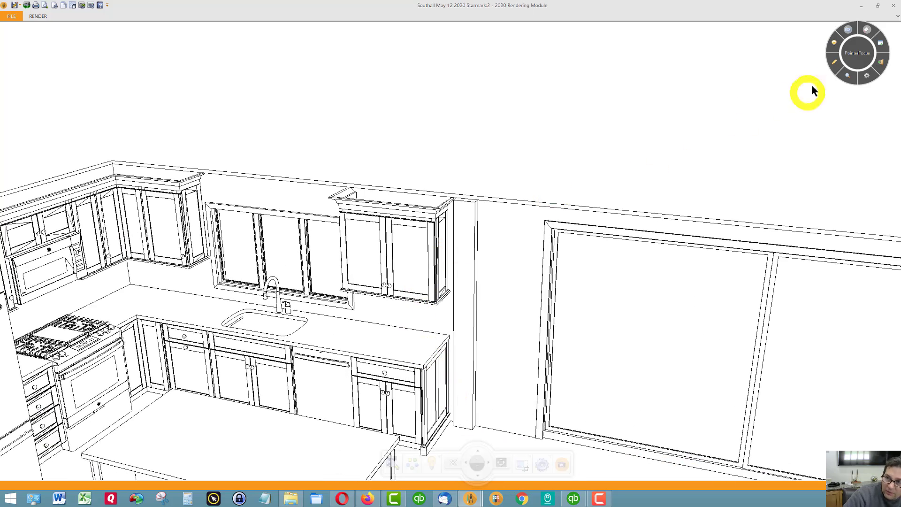
left_click(834, 63)
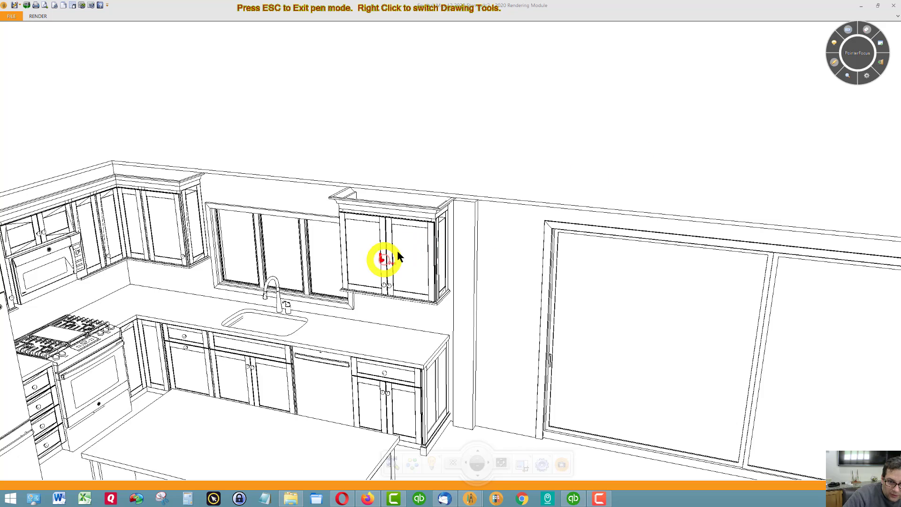
left_click_drag(383, 258, 401, 250)
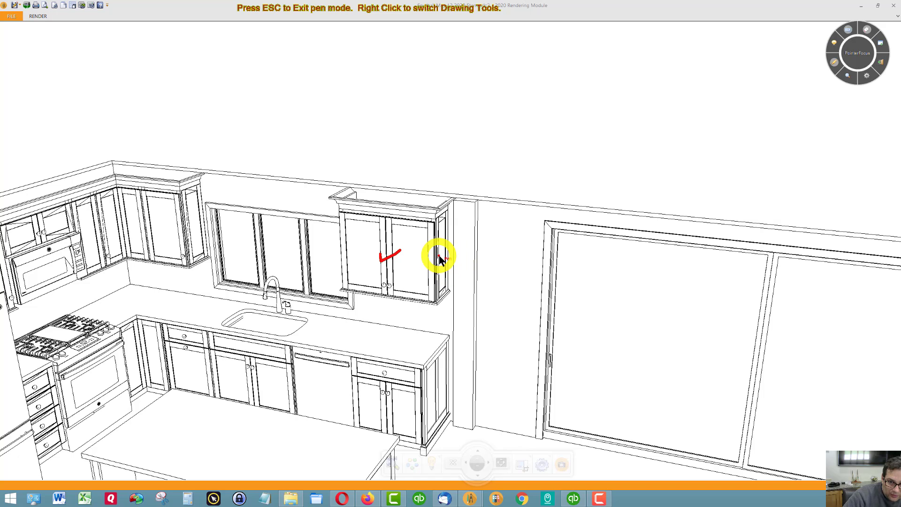
left_click_drag(439, 256, 439, 263)
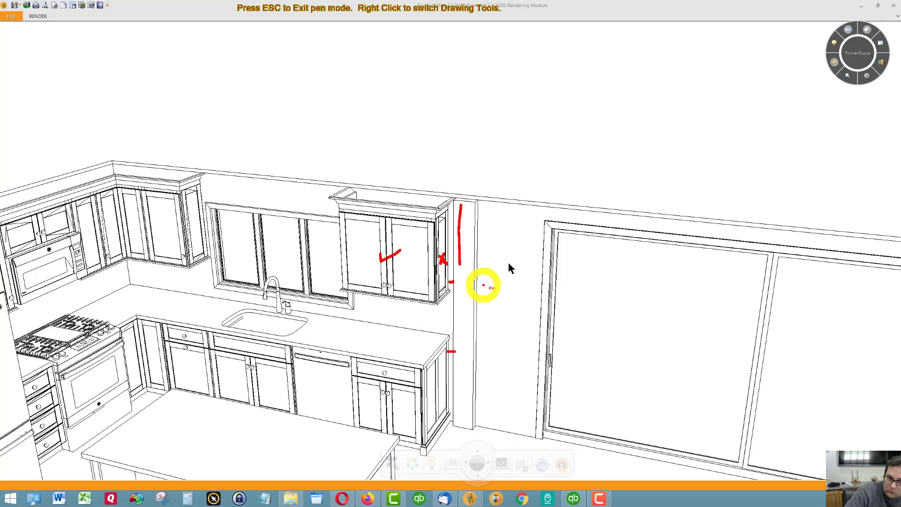
left_click(834, 61)
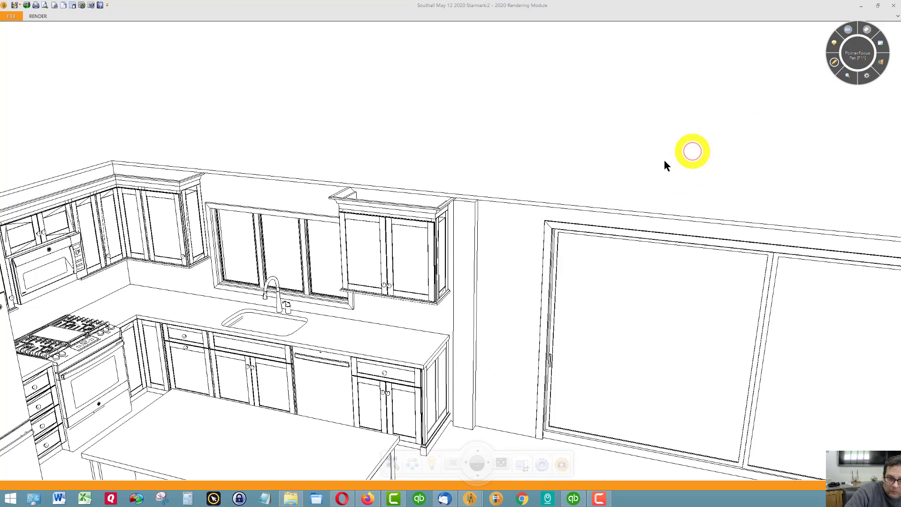
Step: Look over the whole kitchen from above and around to the drawer side of the island, framing the island up close
scroll(634, 164, "down", 4)
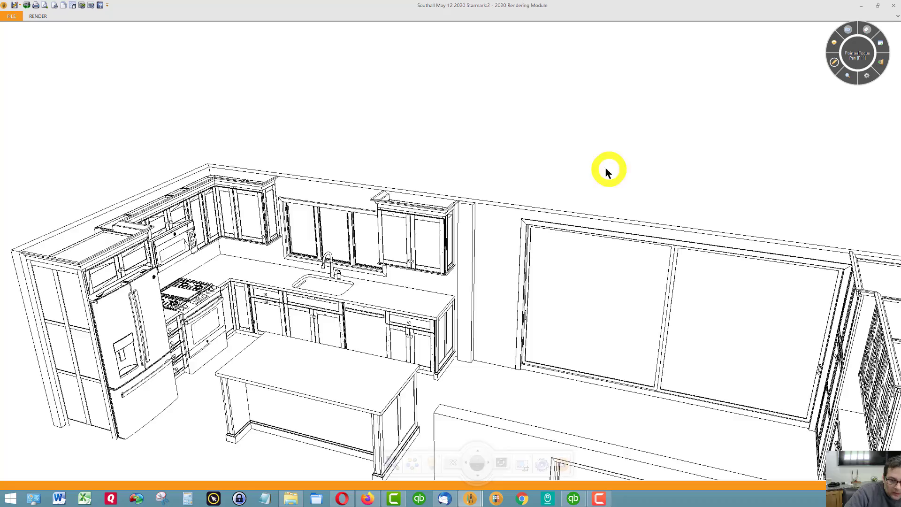
left_click_drag(607, 170, 540, 206)
middle_click_drag(536, 209, 505, 195)
middle_click_drag(521, 262, 286, 422)
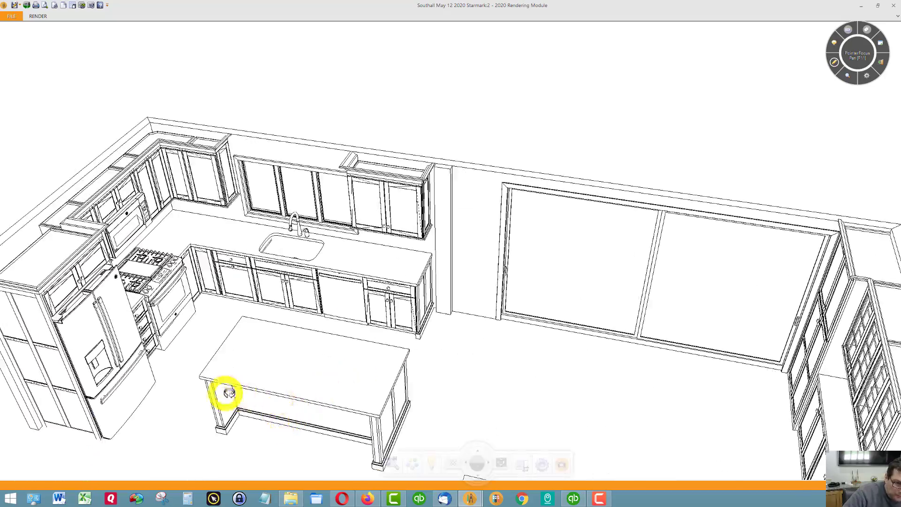
middle_click_drag(227, 386, 476, 405)
mouse_move(527, 474)
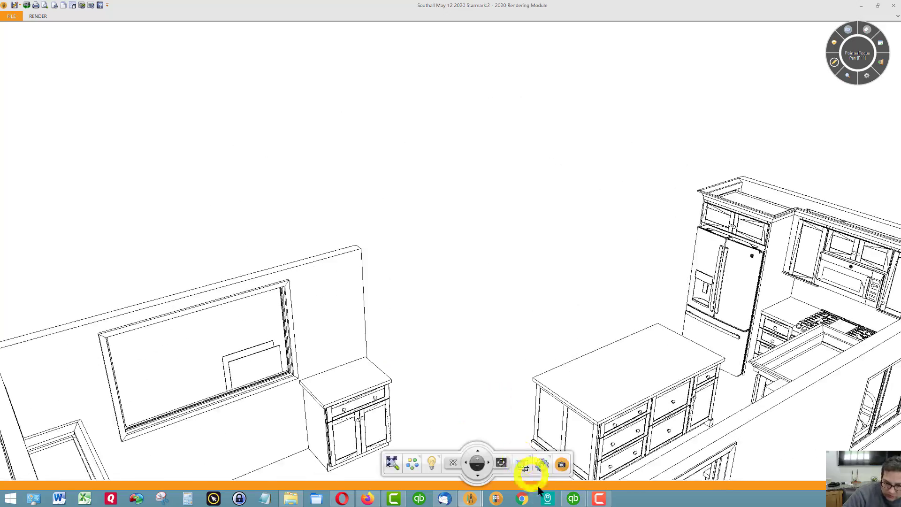
left_click(478, 477)
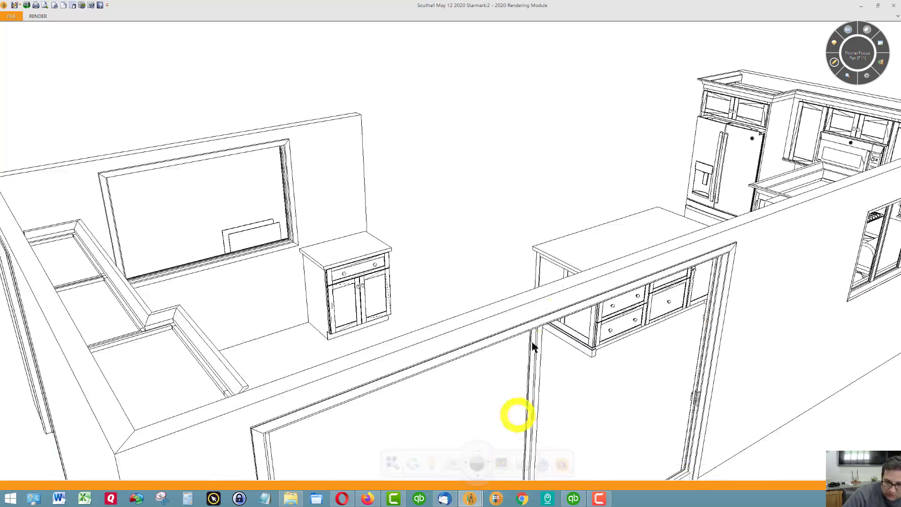
middle_click_drag(516, 416, 455, 333)
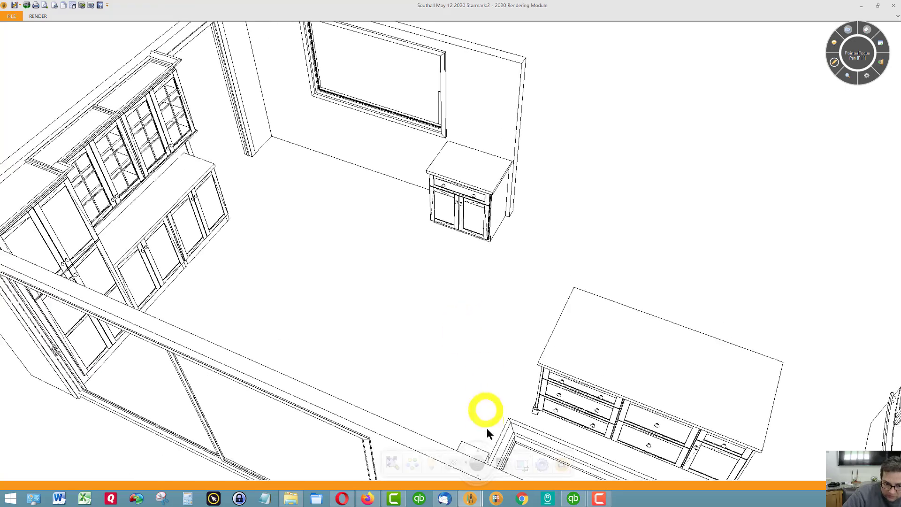
left_click(489, 463)
middle_click_drag(489, 463, 418, 358)
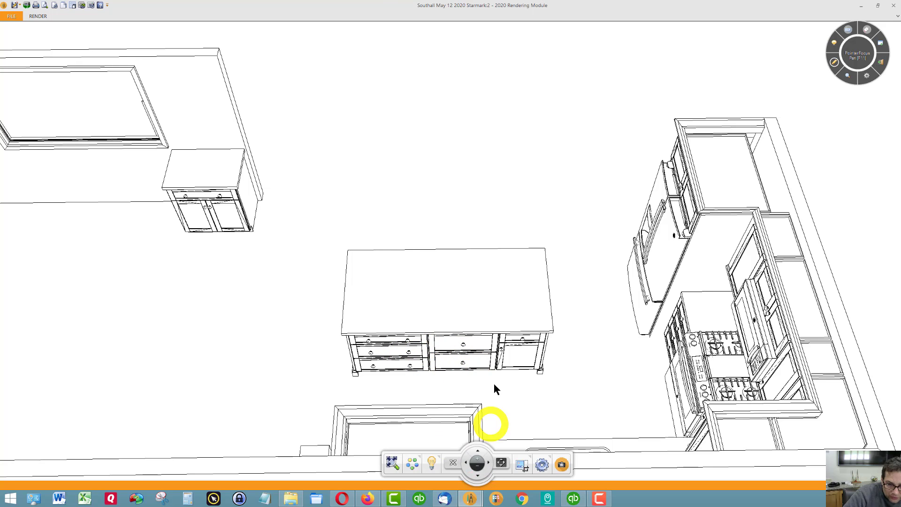
scroll(493, 359, "up", 2)
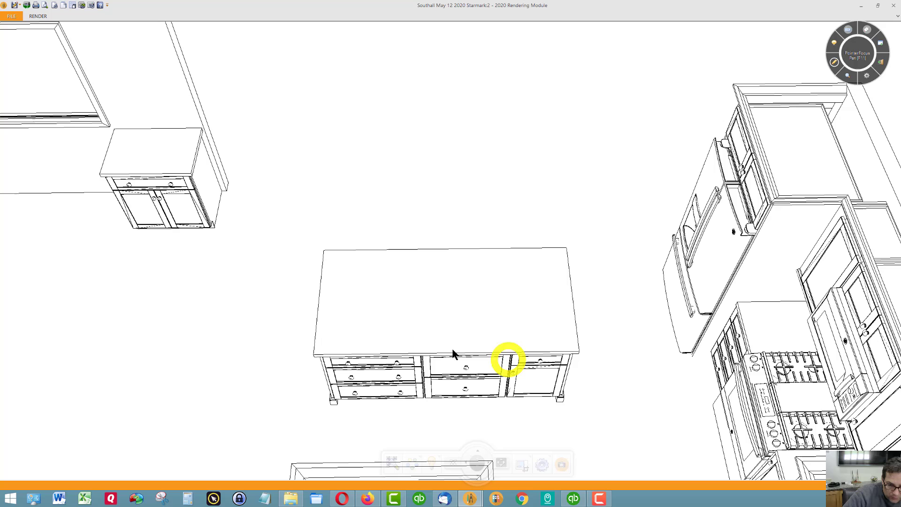
Step: Pen-mark the middle of both short ends of the island
left_click(833, 61)
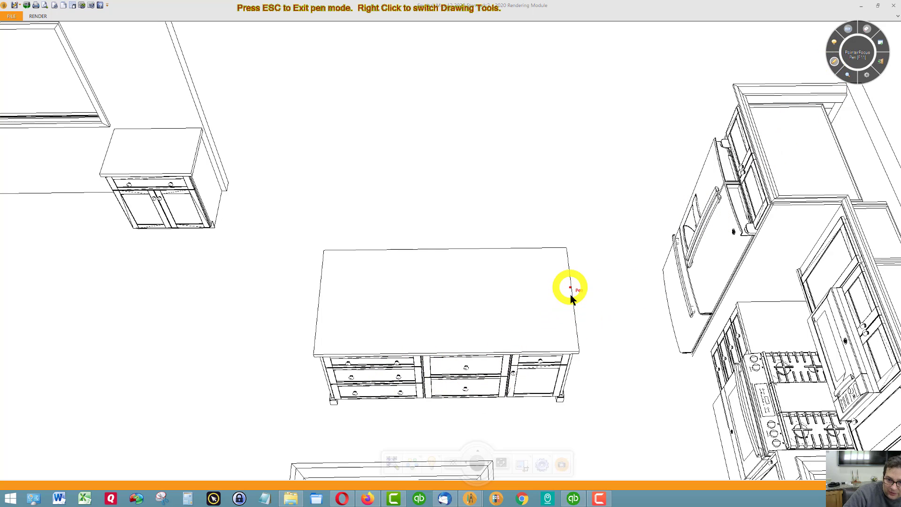
left_click_drag(570, 295, 571, 298)
left_click_drag(317, 297, 318, 306)
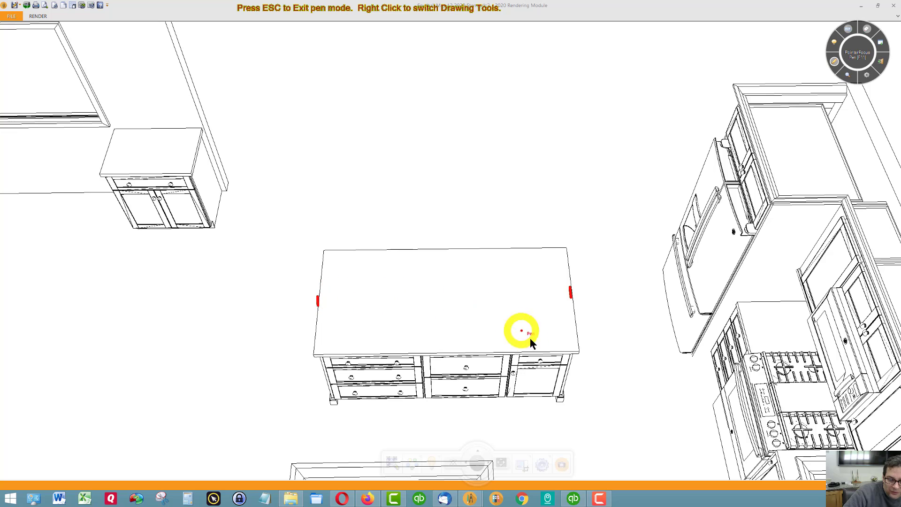
Step: Pen-mark both long edges of the island toward its refrigerator end and clear the island marks
left_click_drag(508, 250, 516, 248)
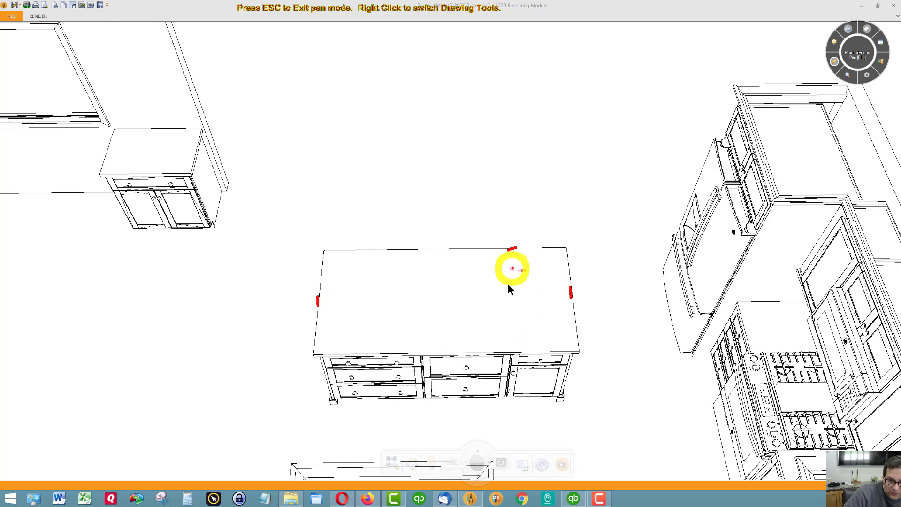
left_click_drag(498, 352, 509, 352)
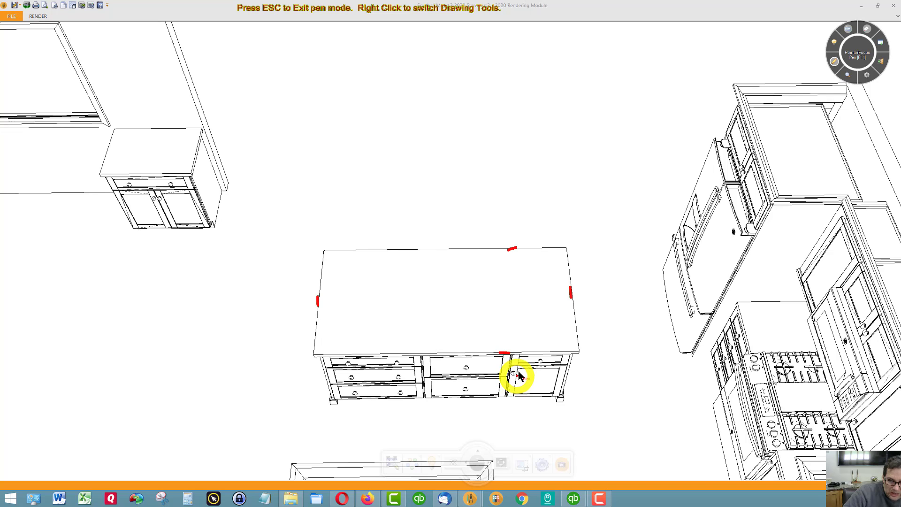
left_click(829, 61)
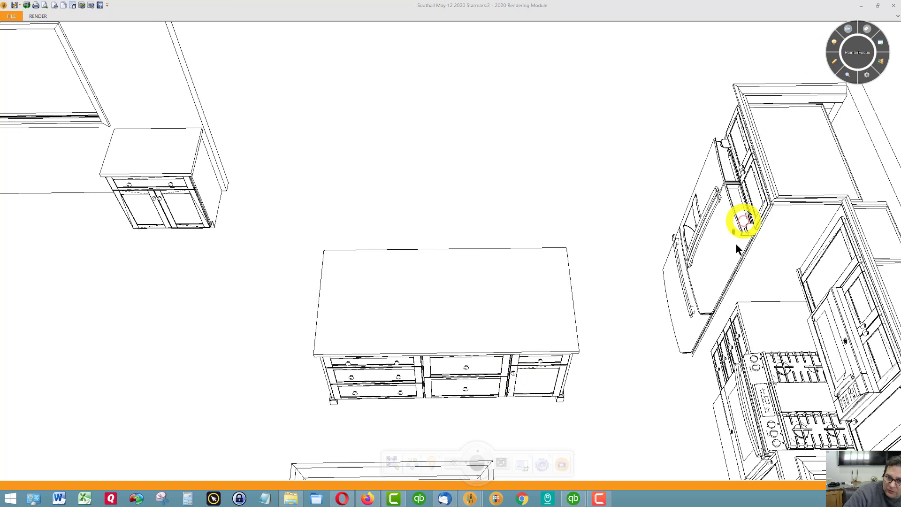
Step: Pen-mark the refrigerator front and the island's short end facing it, and clear both marks
left_click(830, 61)
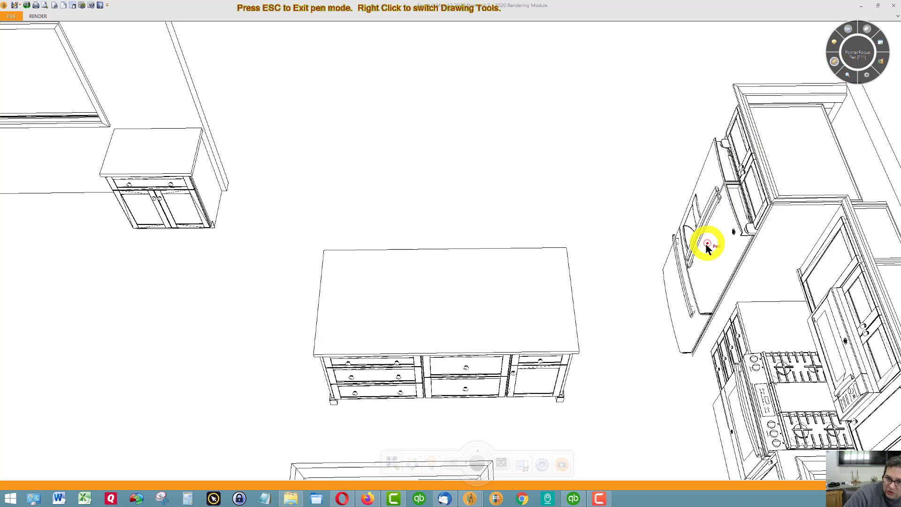
left_click_drag(699, 233, 699, 242)
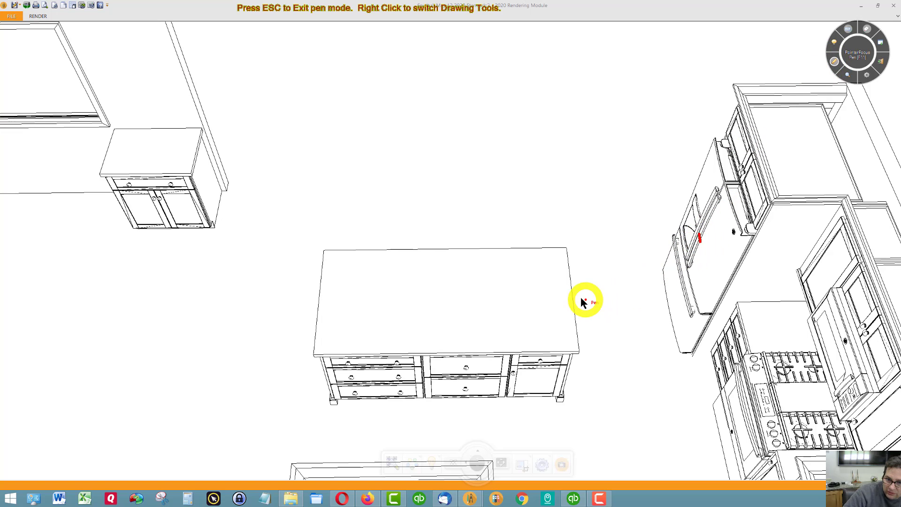
left_click_drag(572, 287, 573, 297)
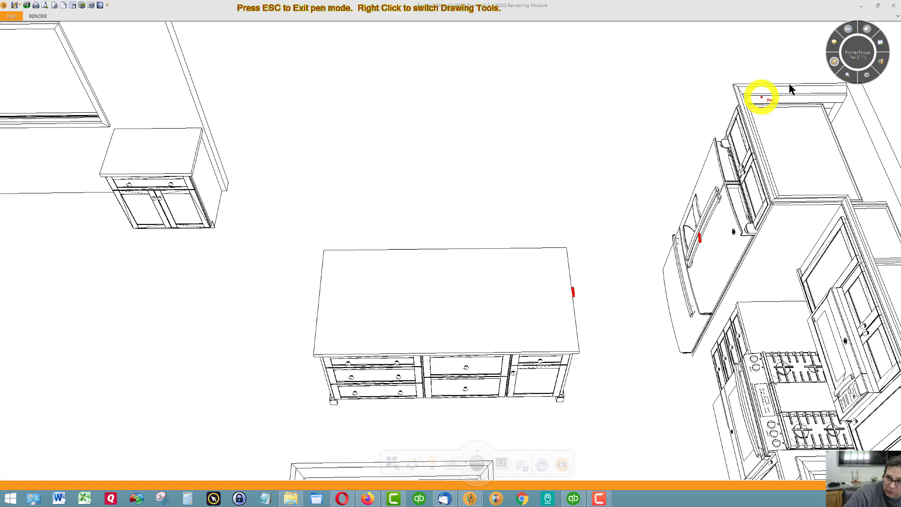
left_click(833, 61)
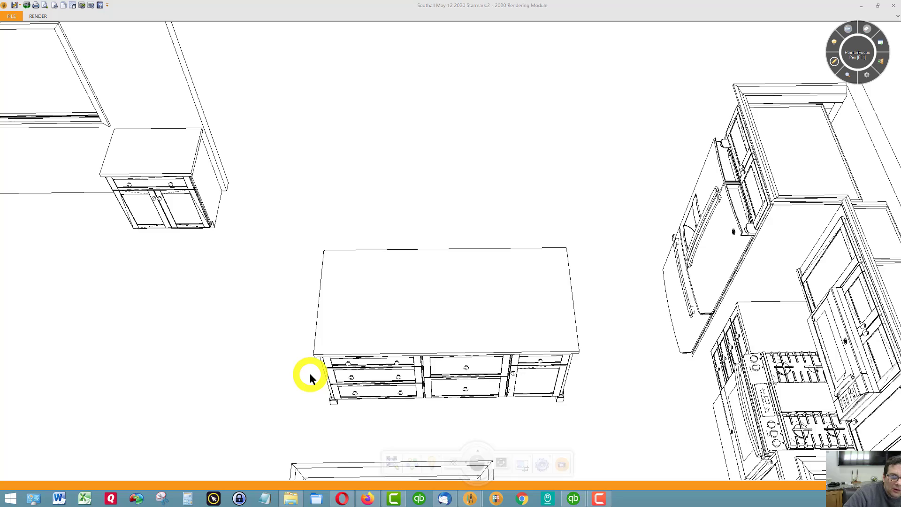
Step: Draw a pen arrow toward the island's back edge, mark the nearby wall end, island back corner and both long edges, and clear the marks
middle_click_drag(312, 368, 348, 345)
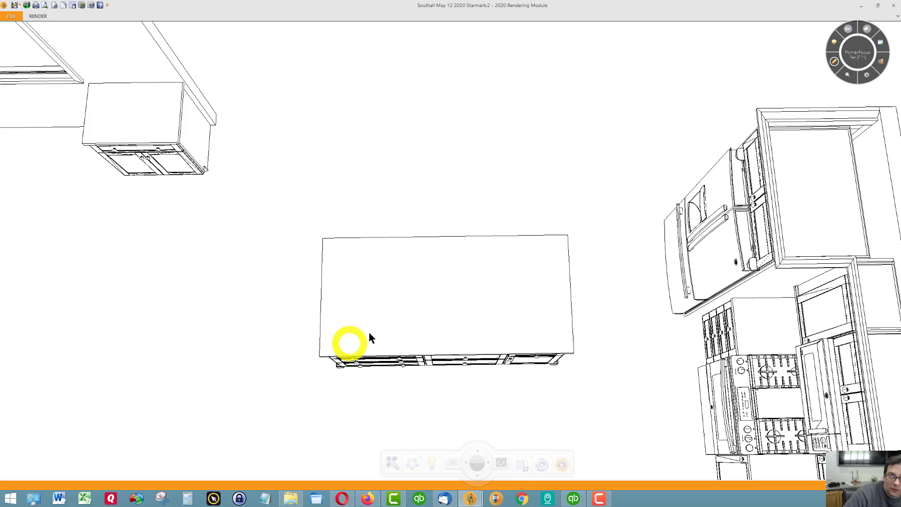
left_click(833, 63)
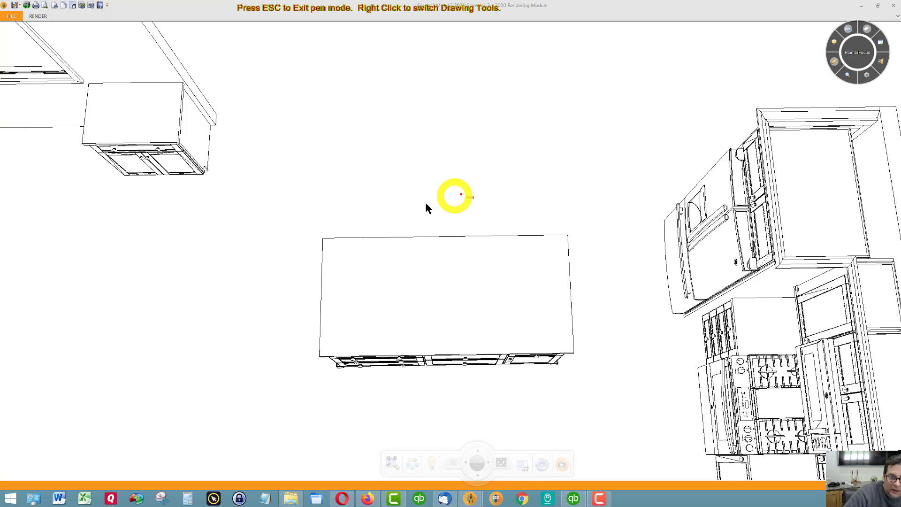
mouse_move(374, 262)
left_mouse_down()
mouse_move(372, 247)
mouse_move(386, 258)
left_mouse_up()
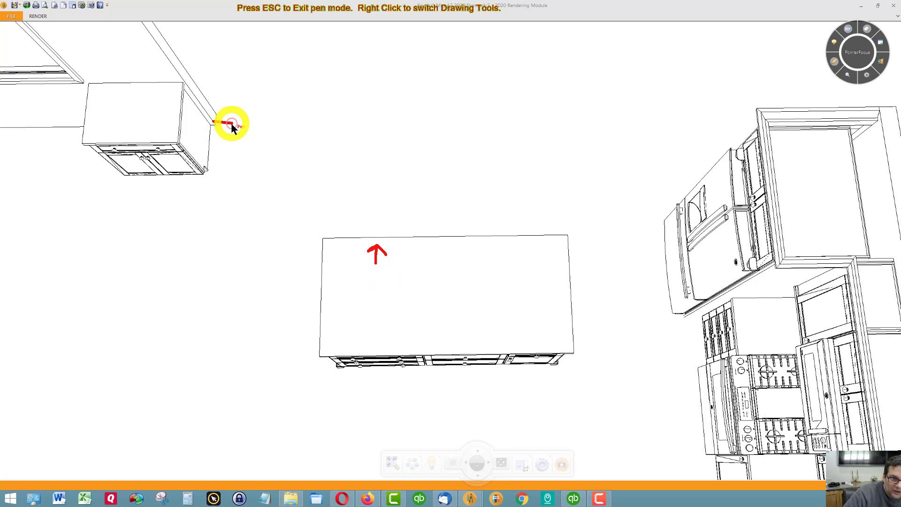
left_click_drag(323, 239, 336, 239)
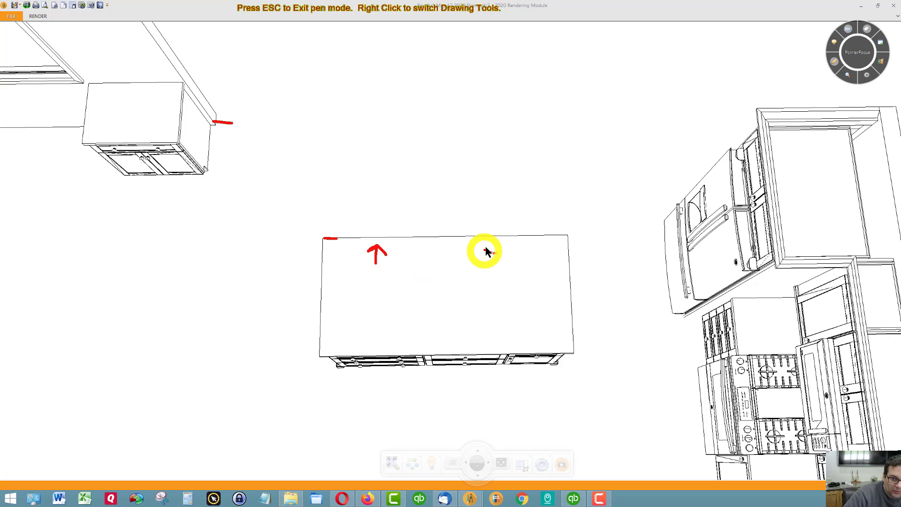
left_click_drag(495, 238, 496, 240)
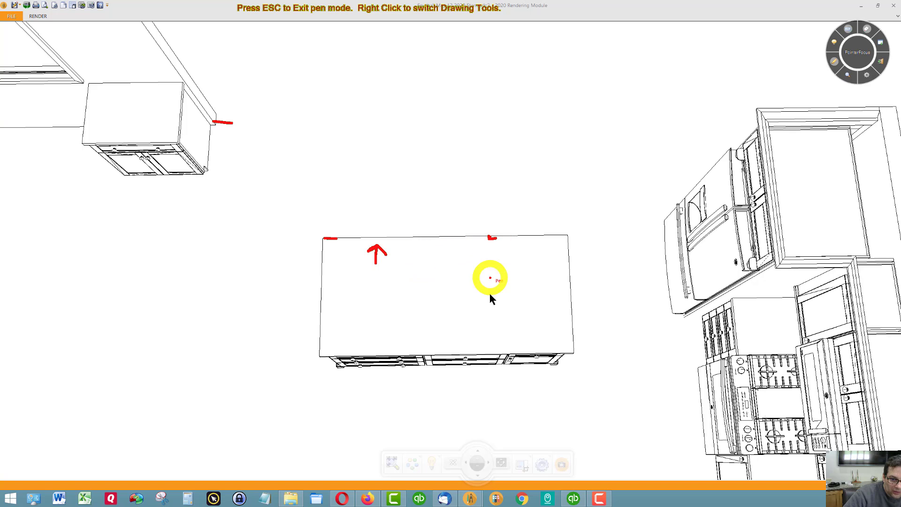
left_click_drag(497, 351, 502, 354)
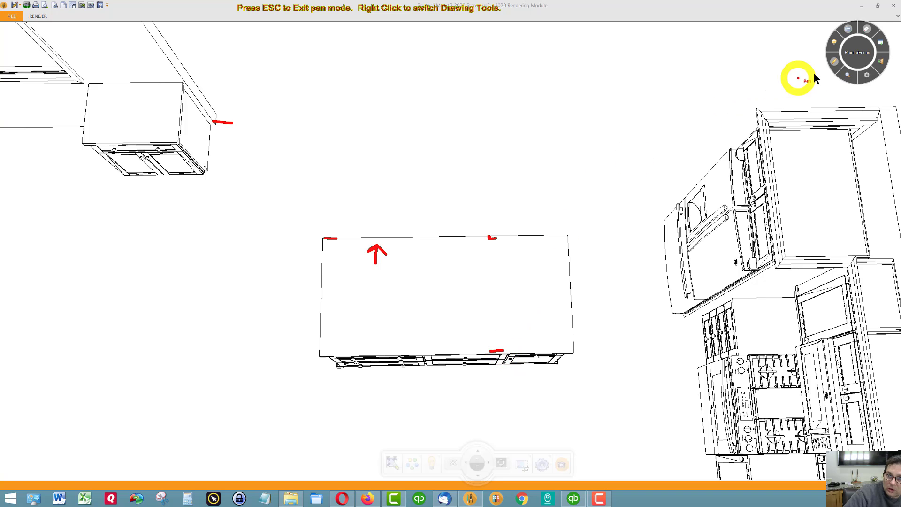
left_click(833, 61)
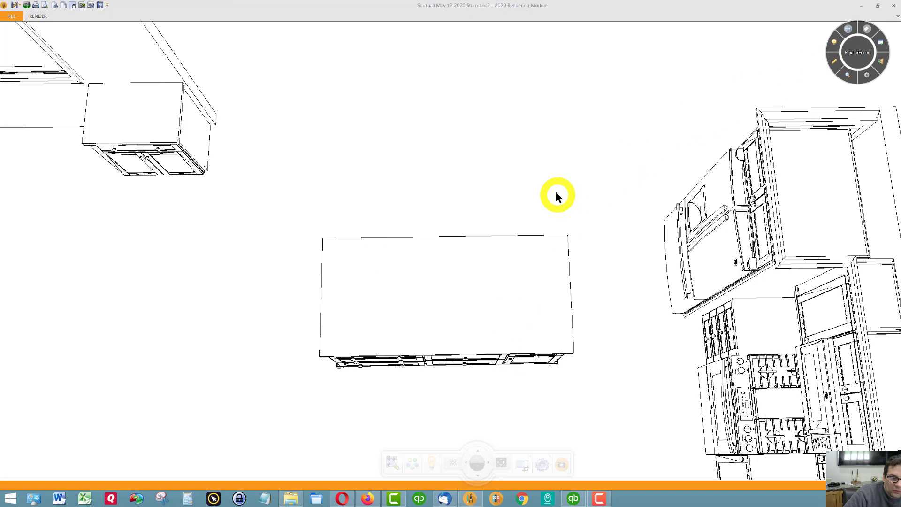
Step: Draw a pen line across the wall above the small base cabinet, from the window casing to the wall's end, and clear it
left_click_drag(476, 188, 560, 247)
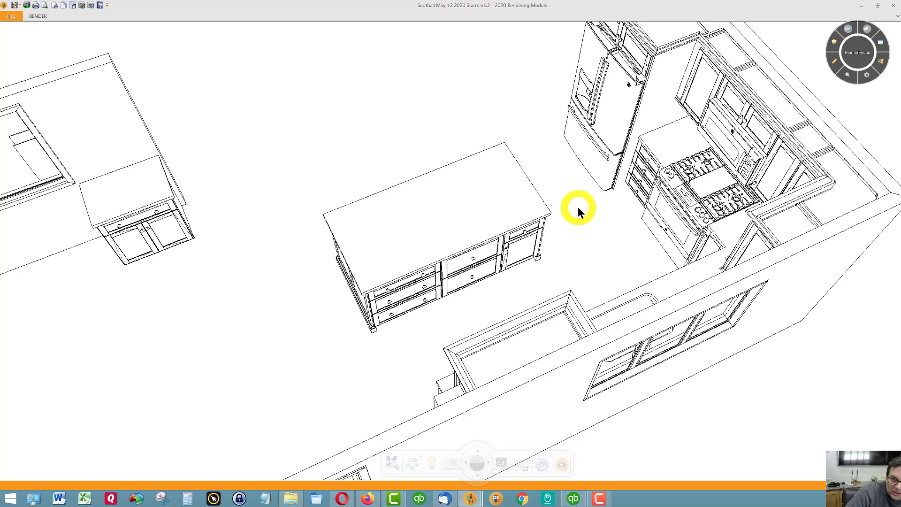
left_click_drag(578, 207, 579, 215)
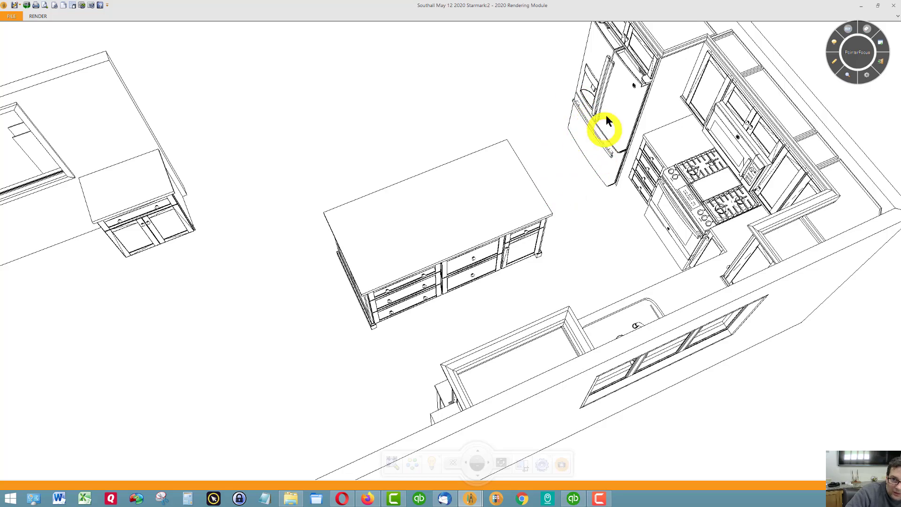
middle_click_drag(606, 195, 287, 207)
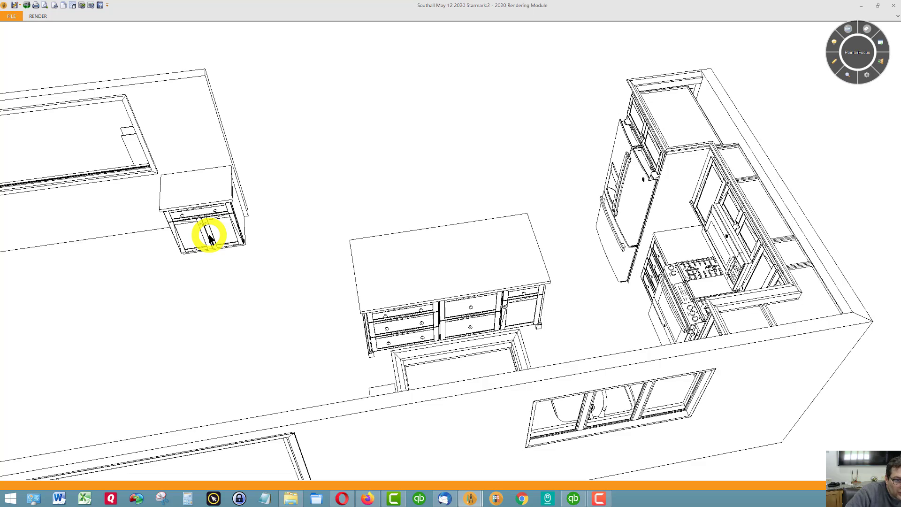
mouse_move(217, 240)
left_mouse_down()
mouse_move(203, 242)
mouse_move(213, 236)
left_mouse_up()
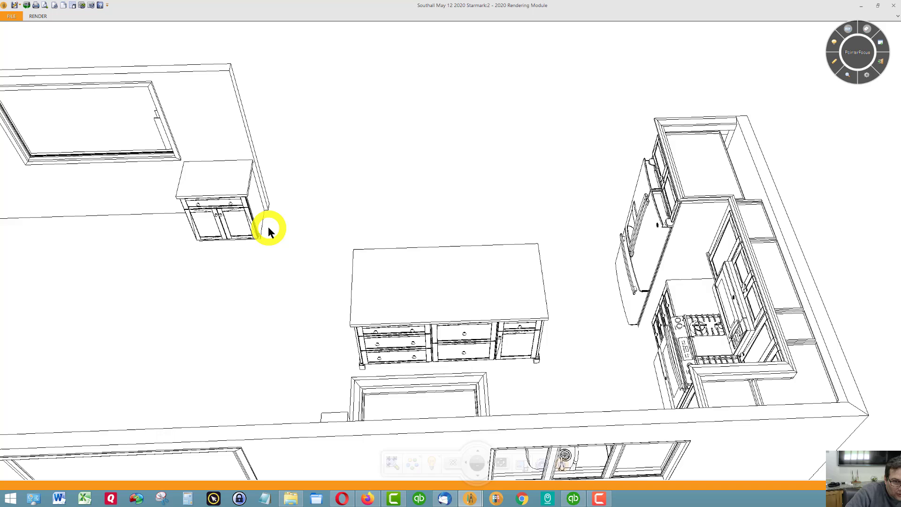
left_click_drag(256, 230, 261, 217)
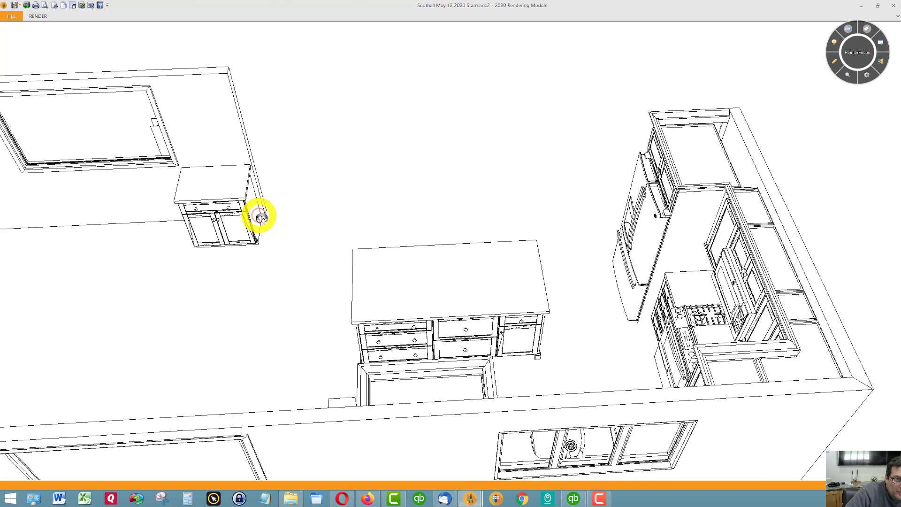
left_click(834, 62)
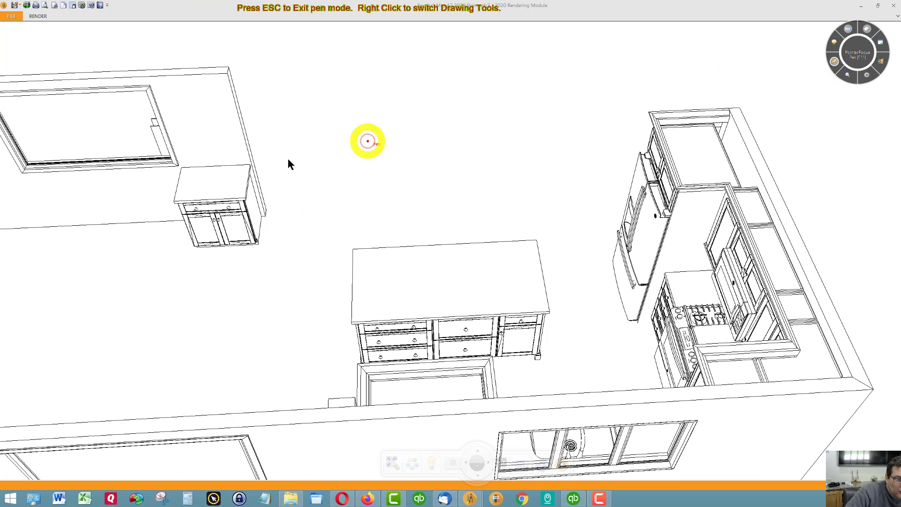
left_click(166, 133)
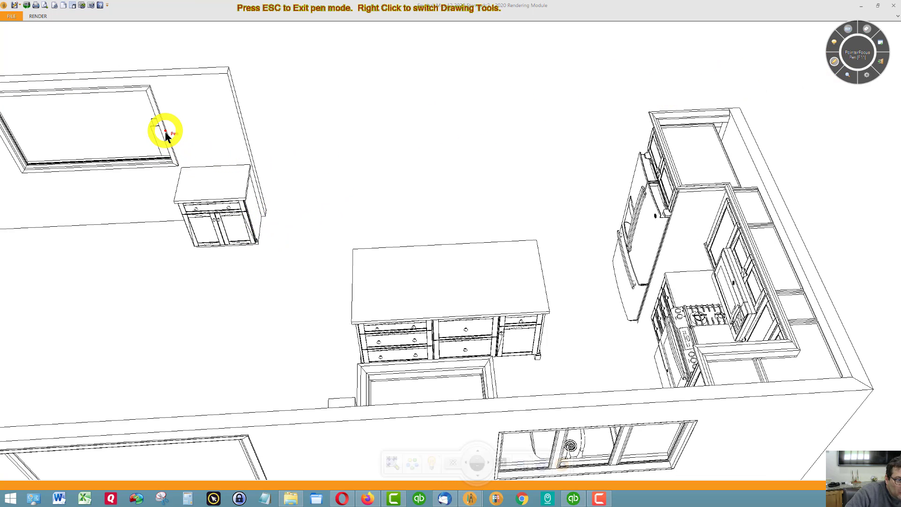
left_click(242, 122)
left_click_drag(167, 131, 241, 124)
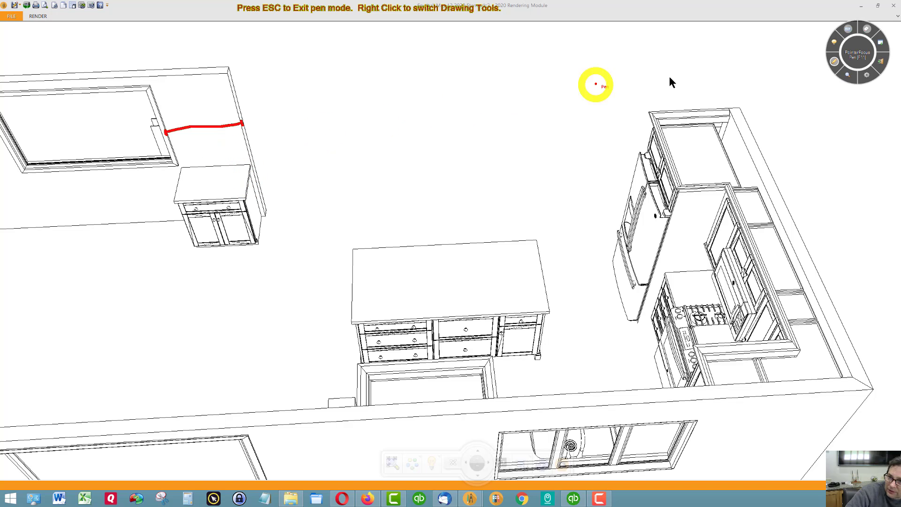
left_click(833, 61)
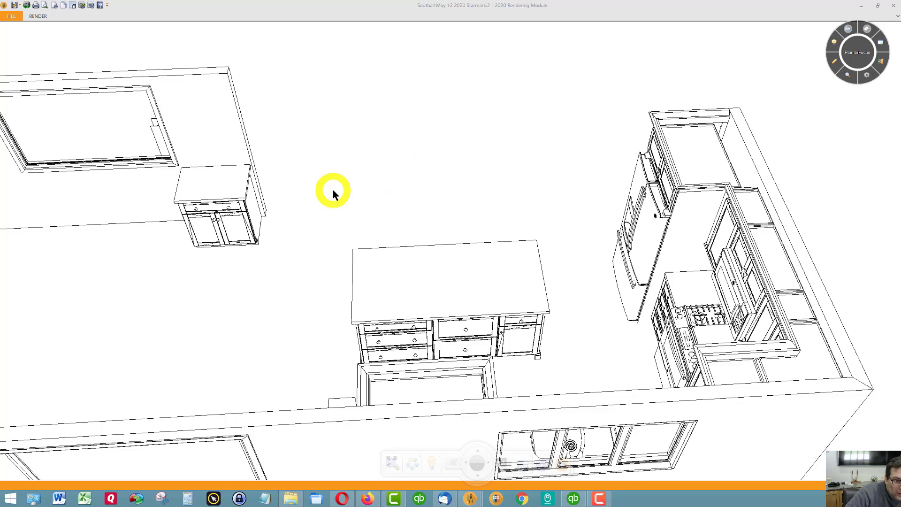
Step: Facing the pantry wall, pen-mark the top and bottom mouldings of the glass-door wall cabinets and the upper corners at both ends of the wall
middle_click_drag(317, 193, 196, 91)
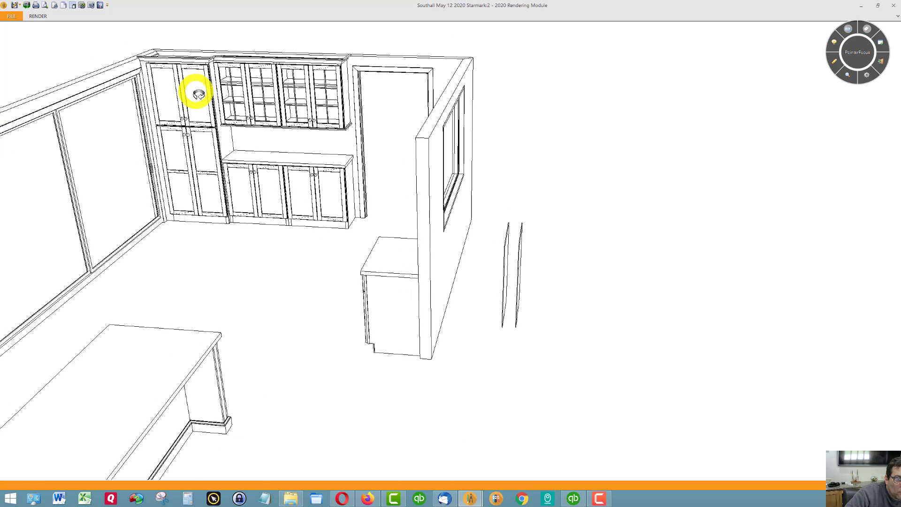
scroll(222, 79, "up", 1)
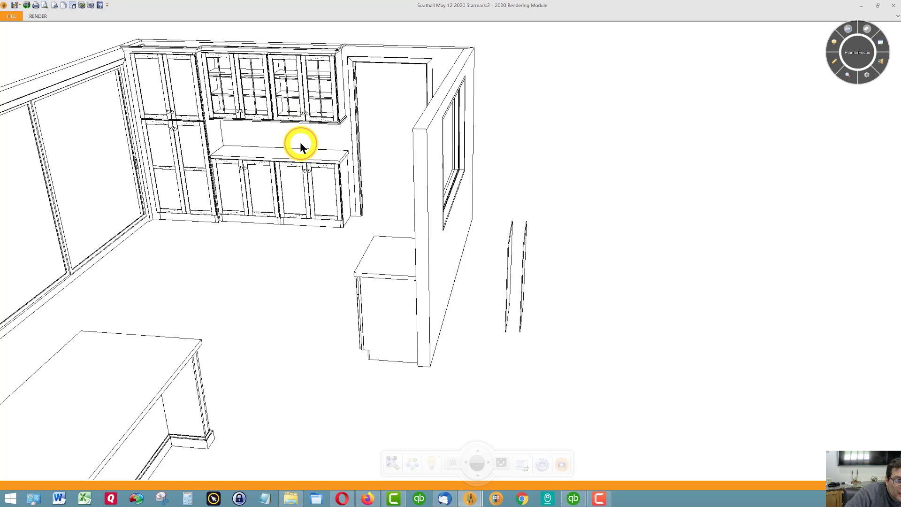
middle_click_drag(301, 144, 293, 145)
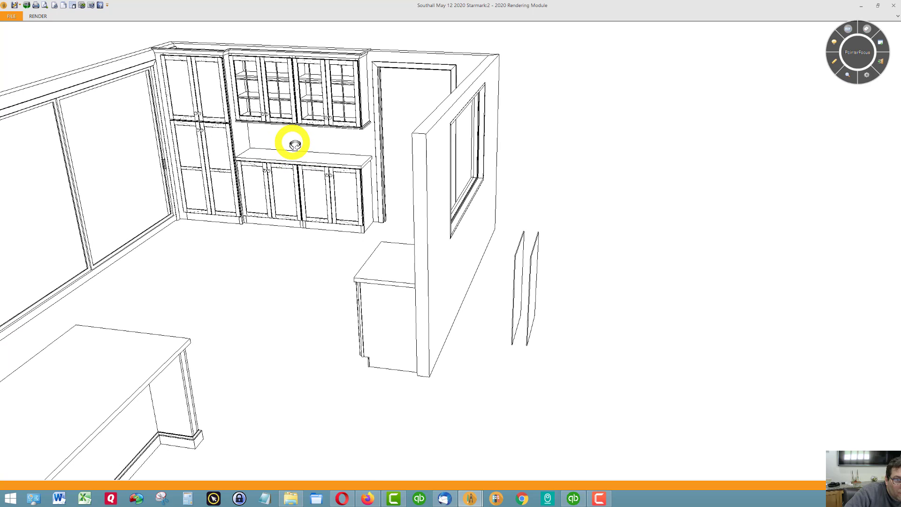
left_click(834, 62)
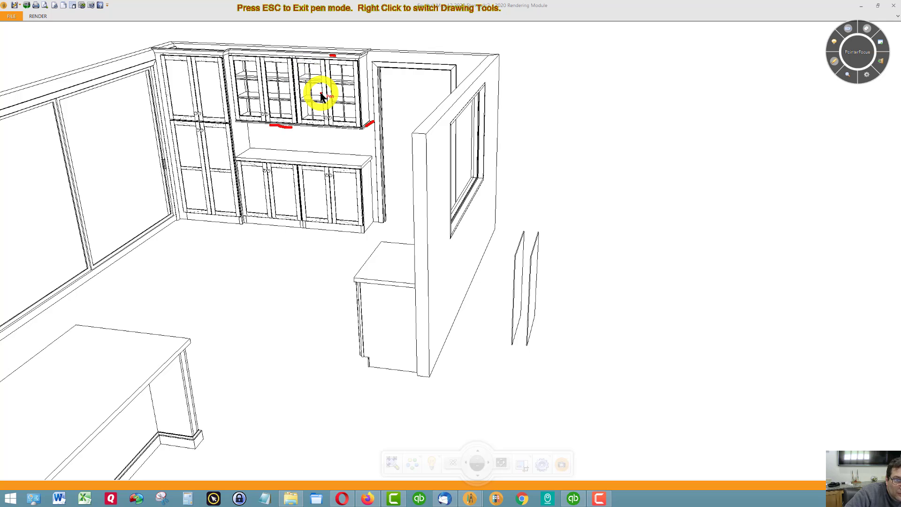
left_click_drag(162, 45, 181, 31)
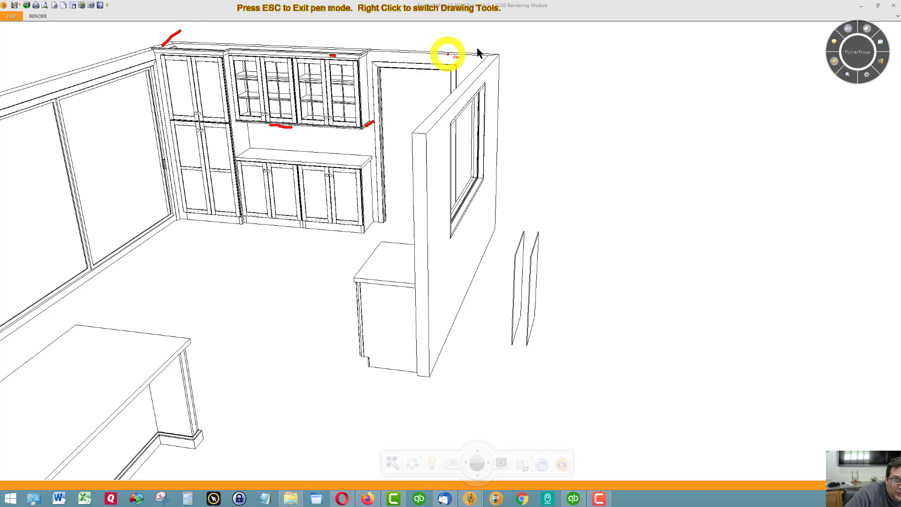
left_click_drag(498, 53, 472, 28)
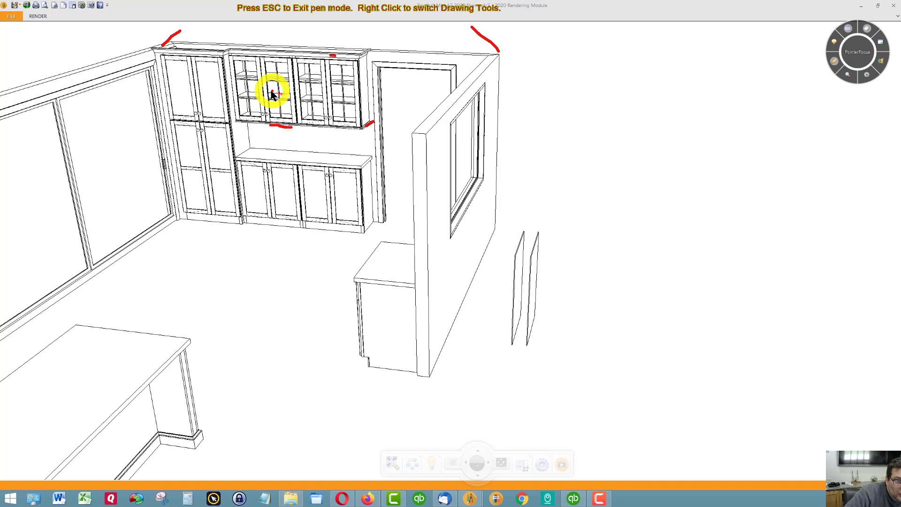
Step: Pen an X on both glass-door cabinets, the tall pantry, both base cabinets below and the end of the wall cabinets near the doorway
mouse_move(266, 86)
left_mouse_down()
mouse_move(331, 94)
mouse_move(323, 94)
left_mouse_up()
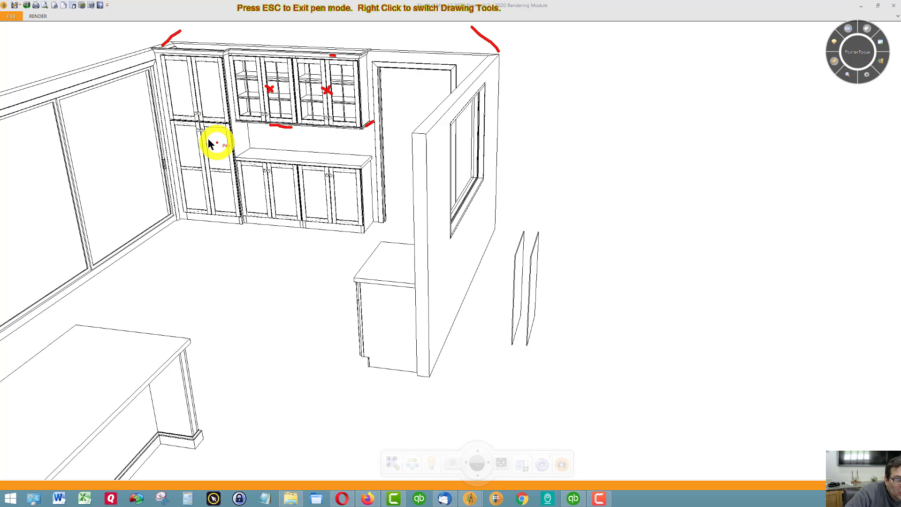
mouse_move(196, 120)
left_mouse_down()
mouse_move(204, 125)
mouse_move(196, 127)
left_mouse_up()
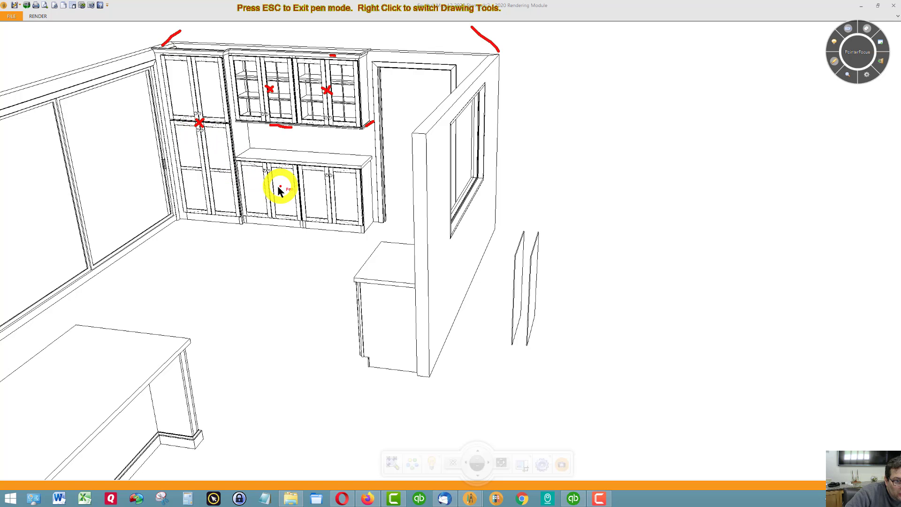
mouse_move(278, 189)
left_mouse_down()
mouse_move(337, 198)
mouse_move(329, 198)
left_mouse_up()
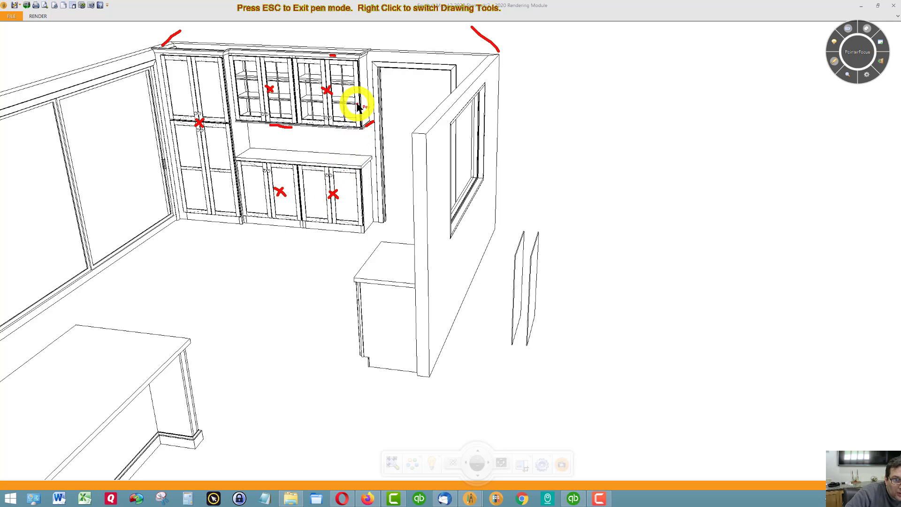
left_click_drag(359, 99, 354, 101)
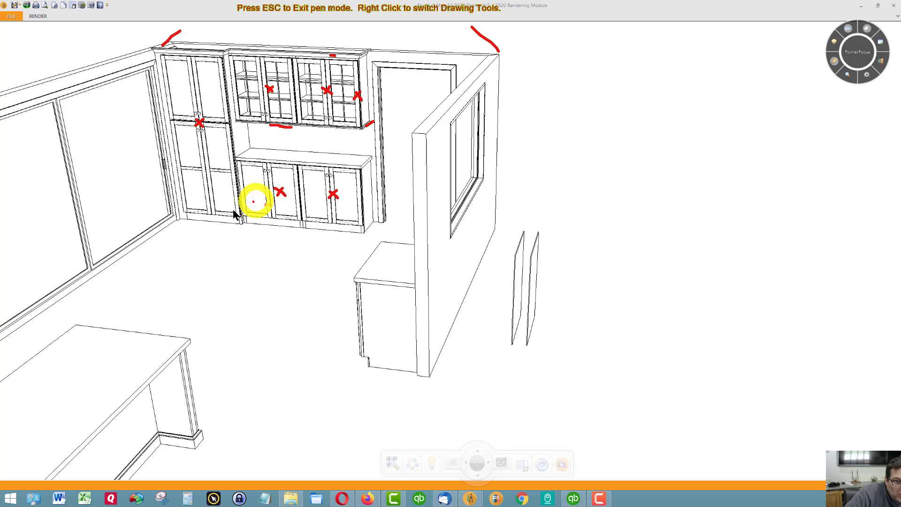
Step: Pen-mark the base trim of the pantry and both base cabinets, and X the exposed side of the small cabinet by the window wall
left_click_drag(207, 217, 217, 217)
left_click_drag(273, 224, 331, 223)
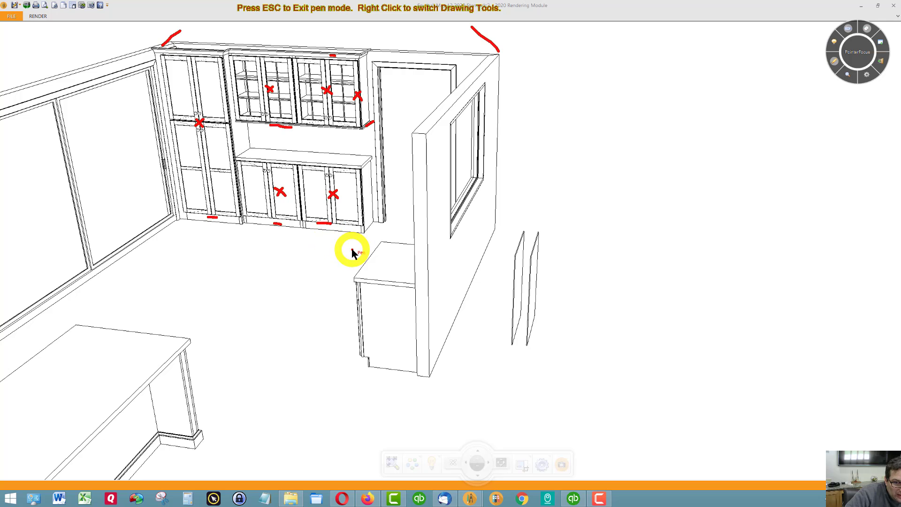
left_click_drag(386, 314, 386, 326)
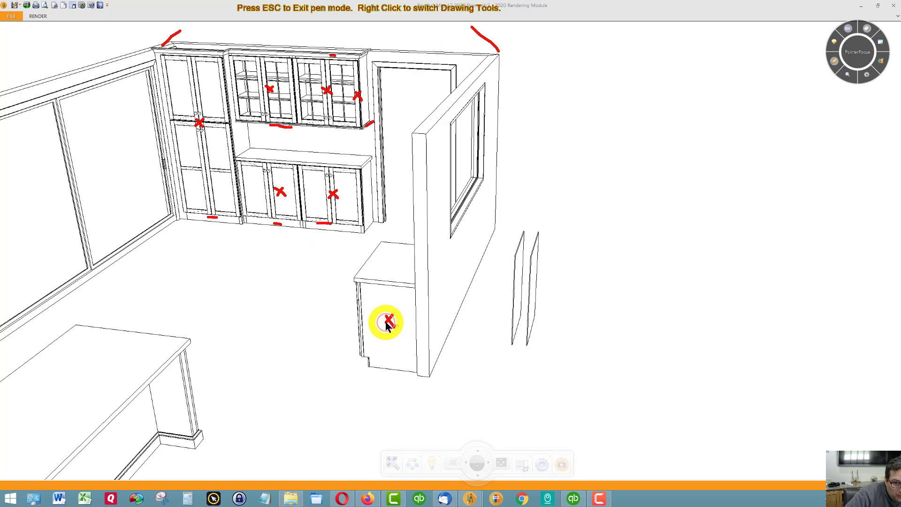
Step: Pen an X on the exposed end of the base cabinets near the doorway and clear all pen marks
left_click_drag(367, 192, 365, 202)
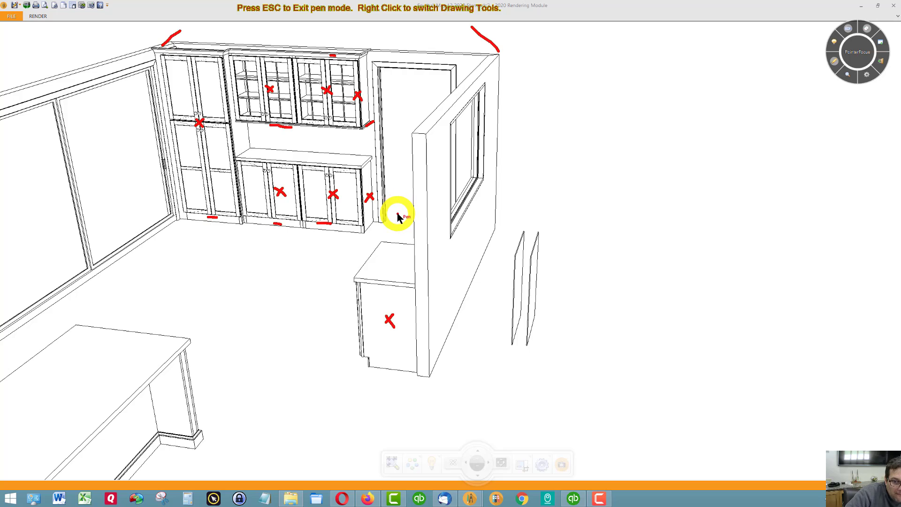
left_click(834, 61)
Step: Pen an X on the base cabinet beside the tall pantry, below the glass-door wall cabinets, and clear it
middle_click_drag(573, 210, 342, 243)
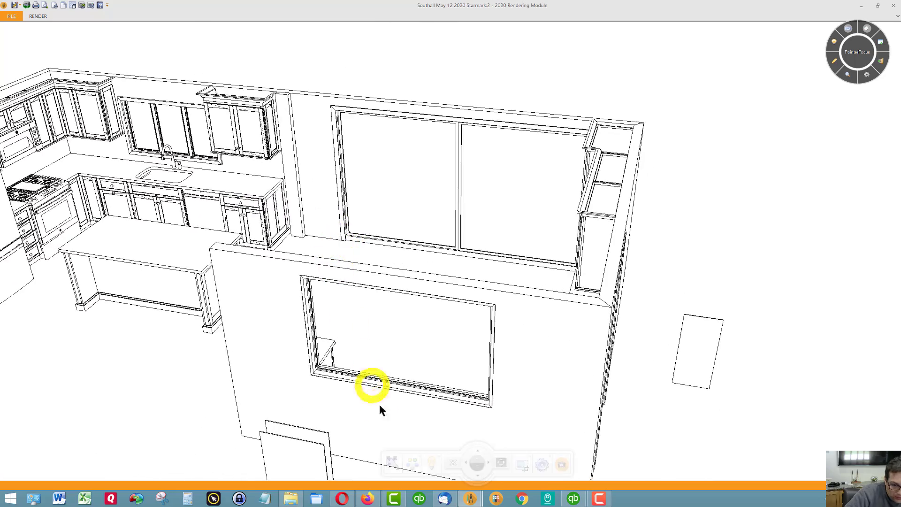
left_click(467, 462)
scroll(336, 339, "up", 1)
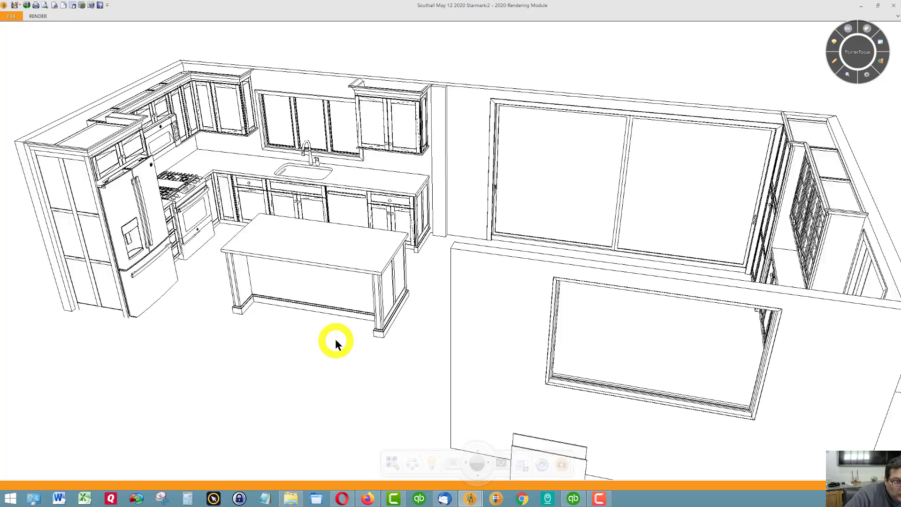
middle_click_drag(335, 342, 489, 236)
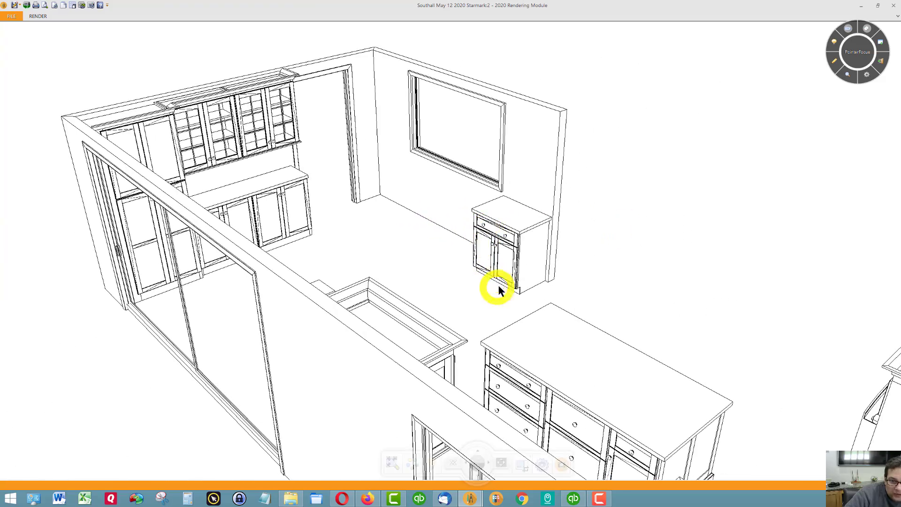
scroll(514, 300, "up", 5)
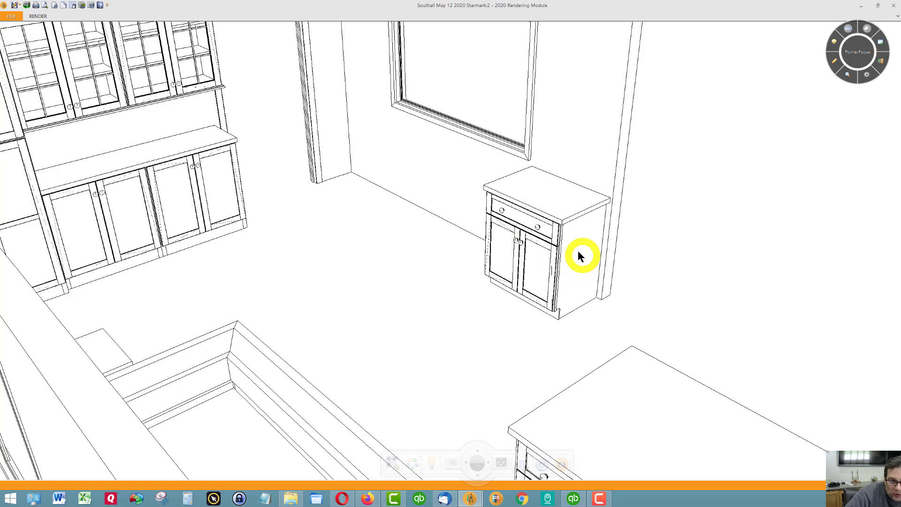
left_click_drag(578, 251, 531, 243)
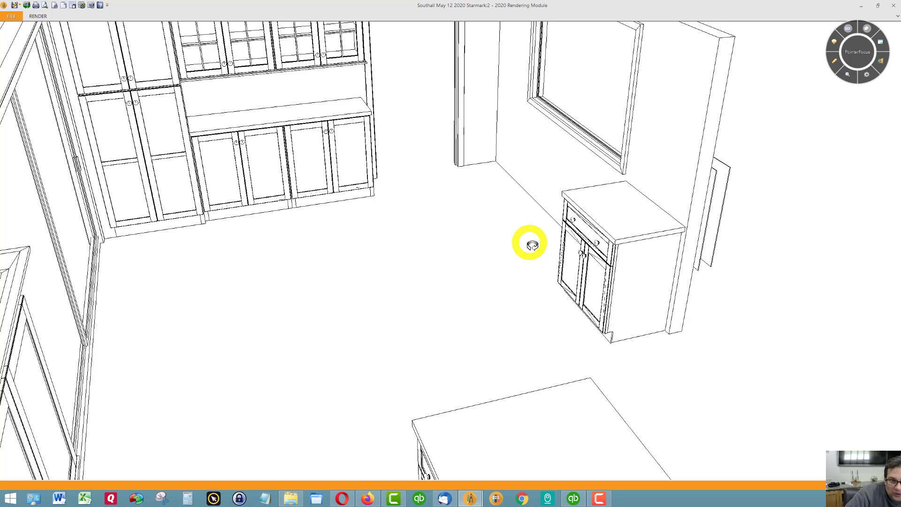
left_click(832, 63)
mouse_move(247, 146)
left_mouse_down()
mouse_move(276, 160)
mouse_move(264, 165)
left_mouse_up()
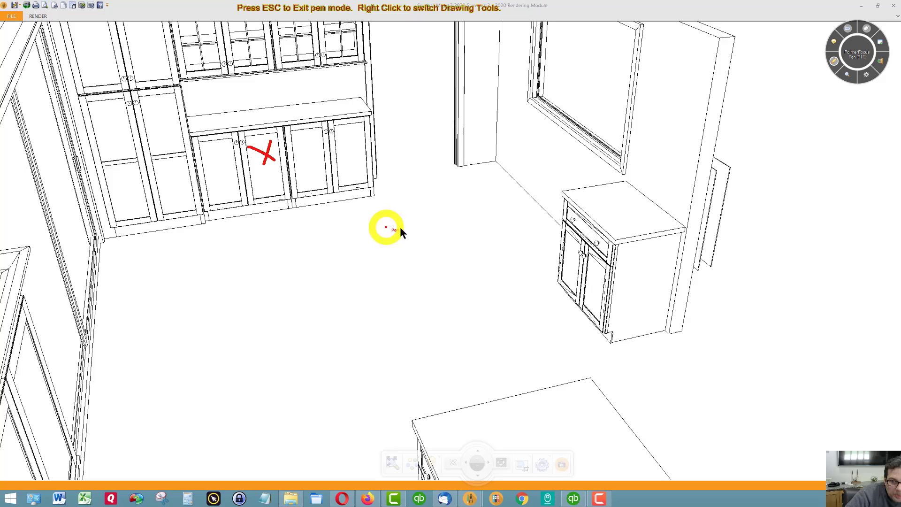
left_click(834, 61)
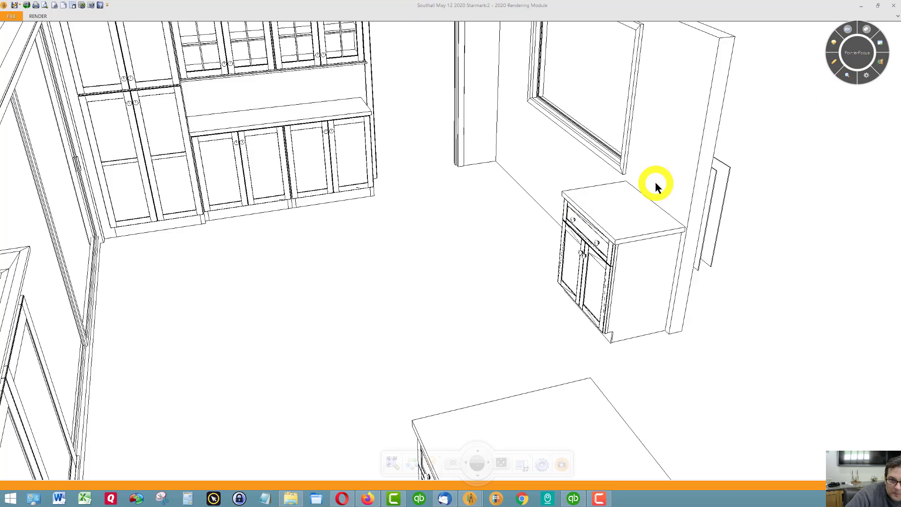
Step: Examine the whole room from above, from the island side and from the sliding-door side facing the small base cabinet
middle_click_drag(529, 185, 315, 202)
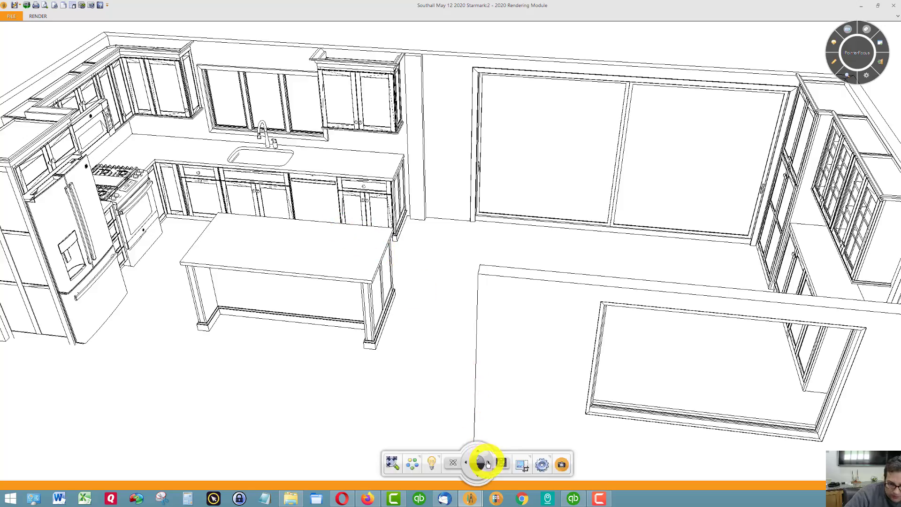
scroll(400, 333, "down", 3)
middle_click_drag(402, 313, 543, 295)
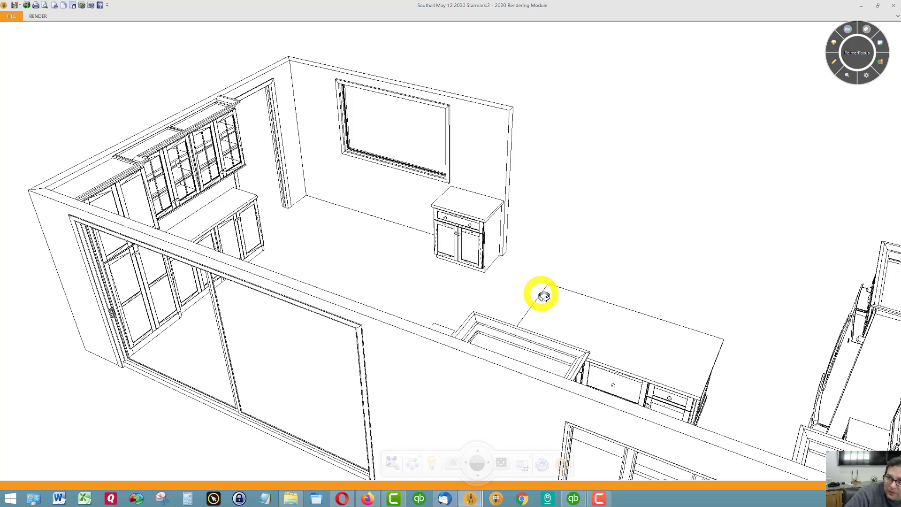